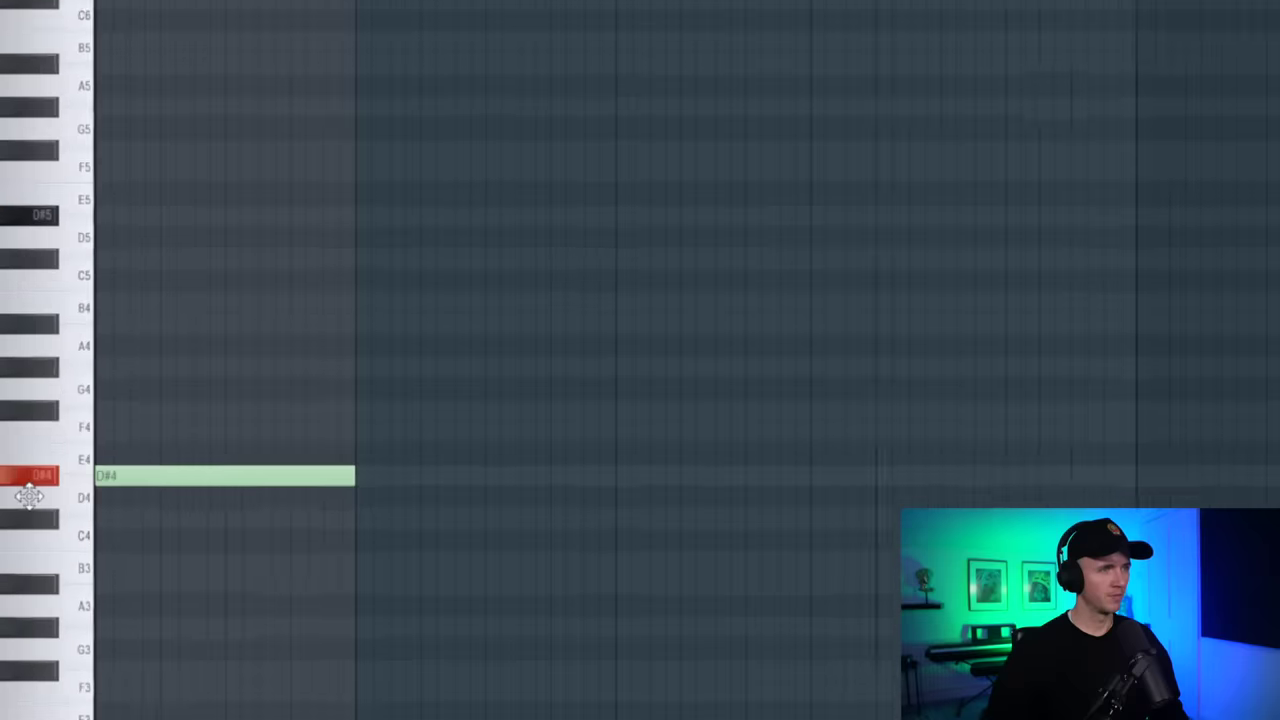
# Step: Reshape the chord to F#4, A#4 and D#5, drop it an octave, and add F6 after F#6
pyautogui.moveTo(120, 406); pyautogui.dragTo(72, 412)
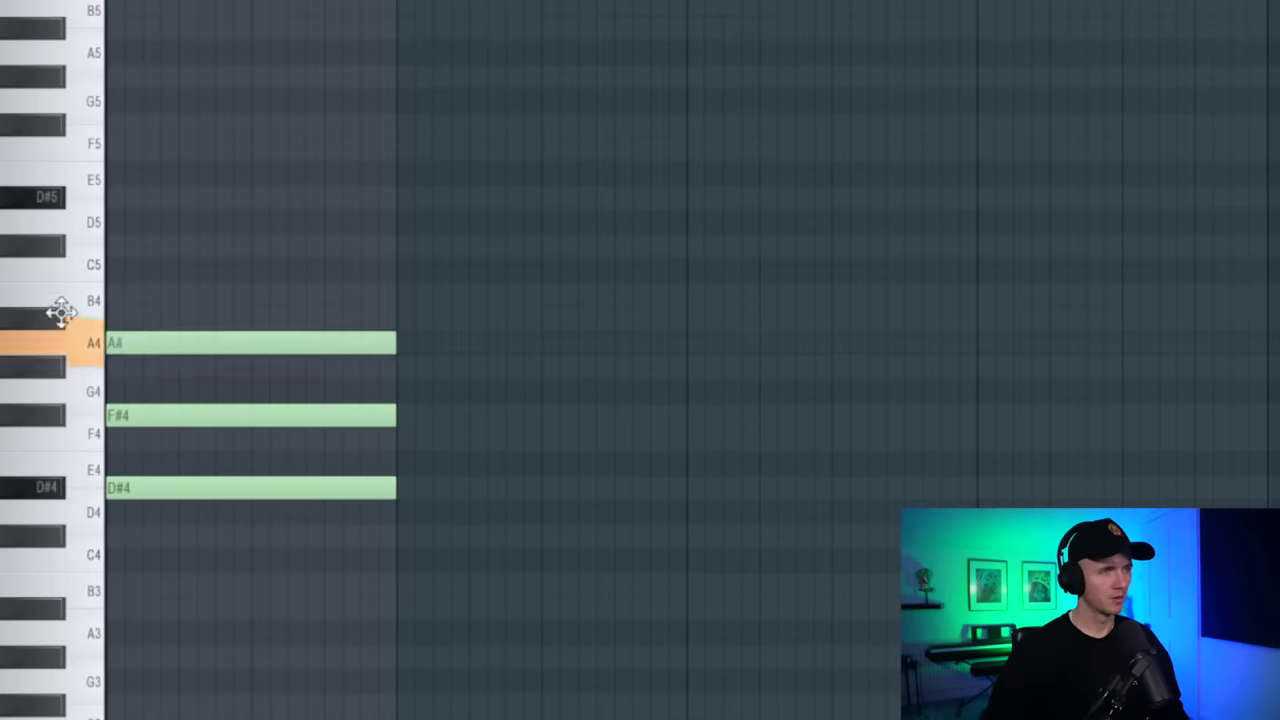
pyautogui.moveTo(61, 313); pyautogui.dragTo(40, 197)
pyautogui.click(207, 487)
pyautogui.hotkey('ctrl', 'Down')
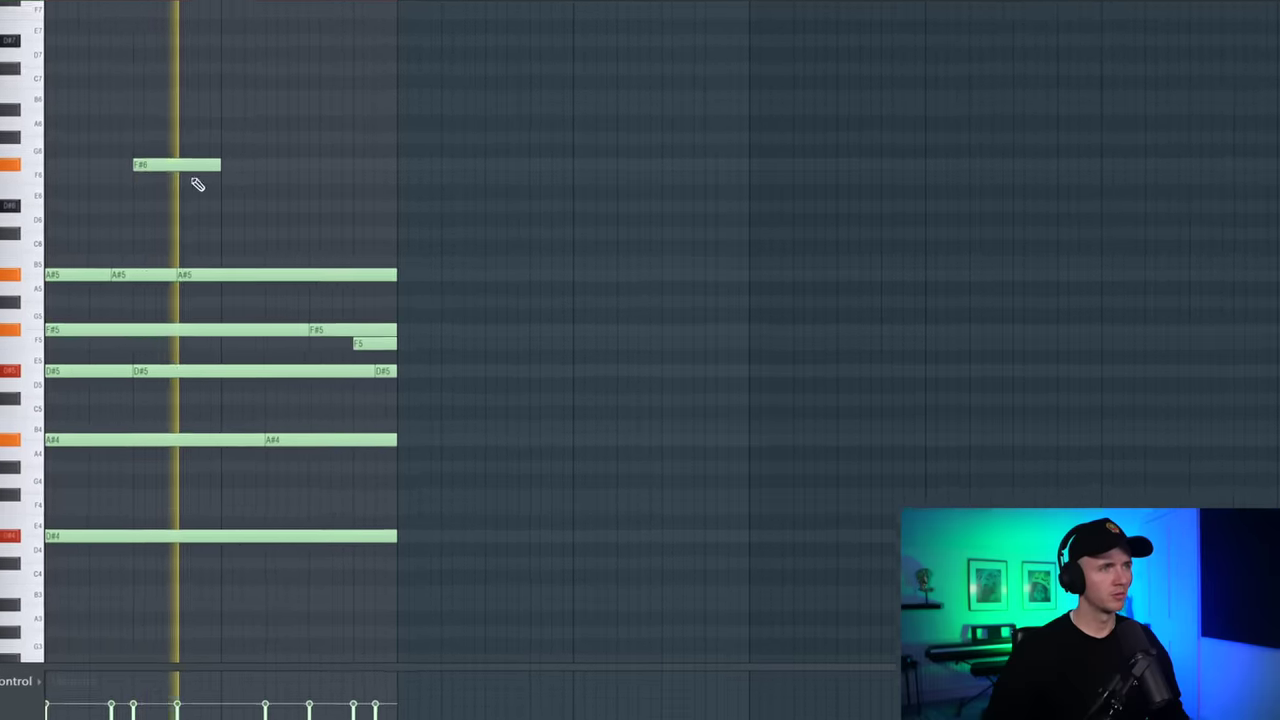
pyautogui.click(291, 124)
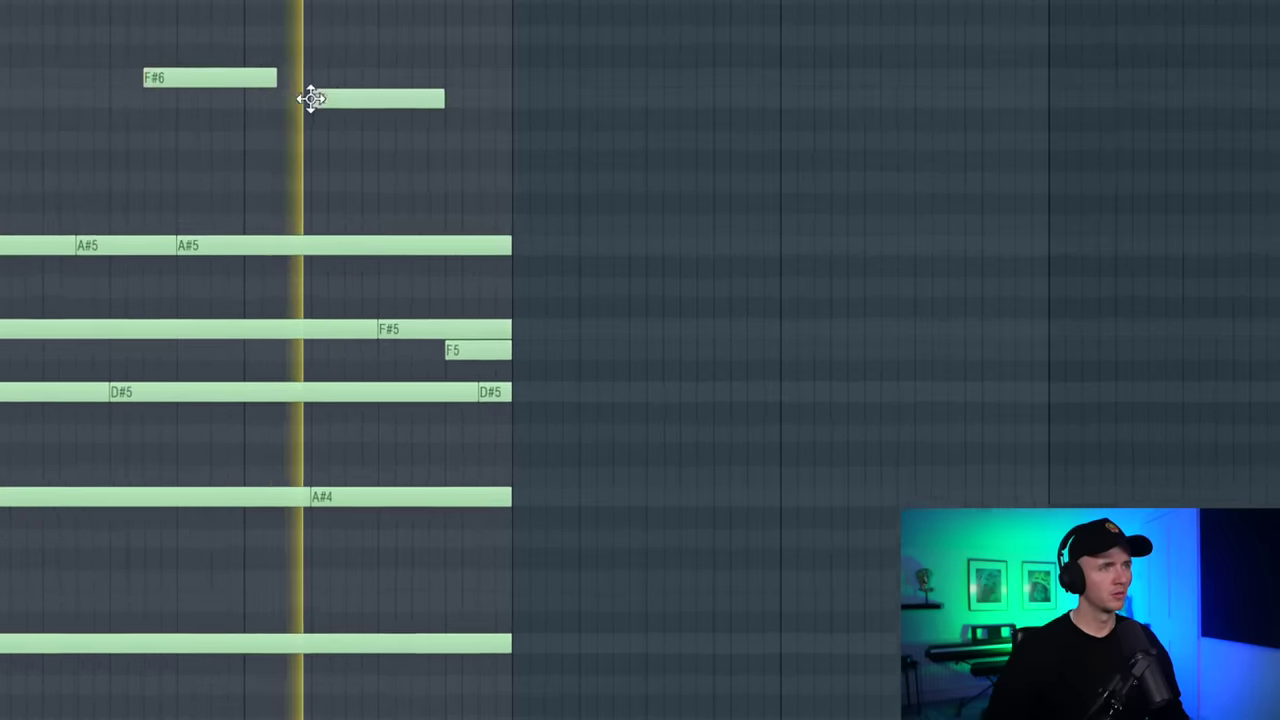
pyautogui.moveTo(387, 127); pyautogui.dragTo(358, 127)
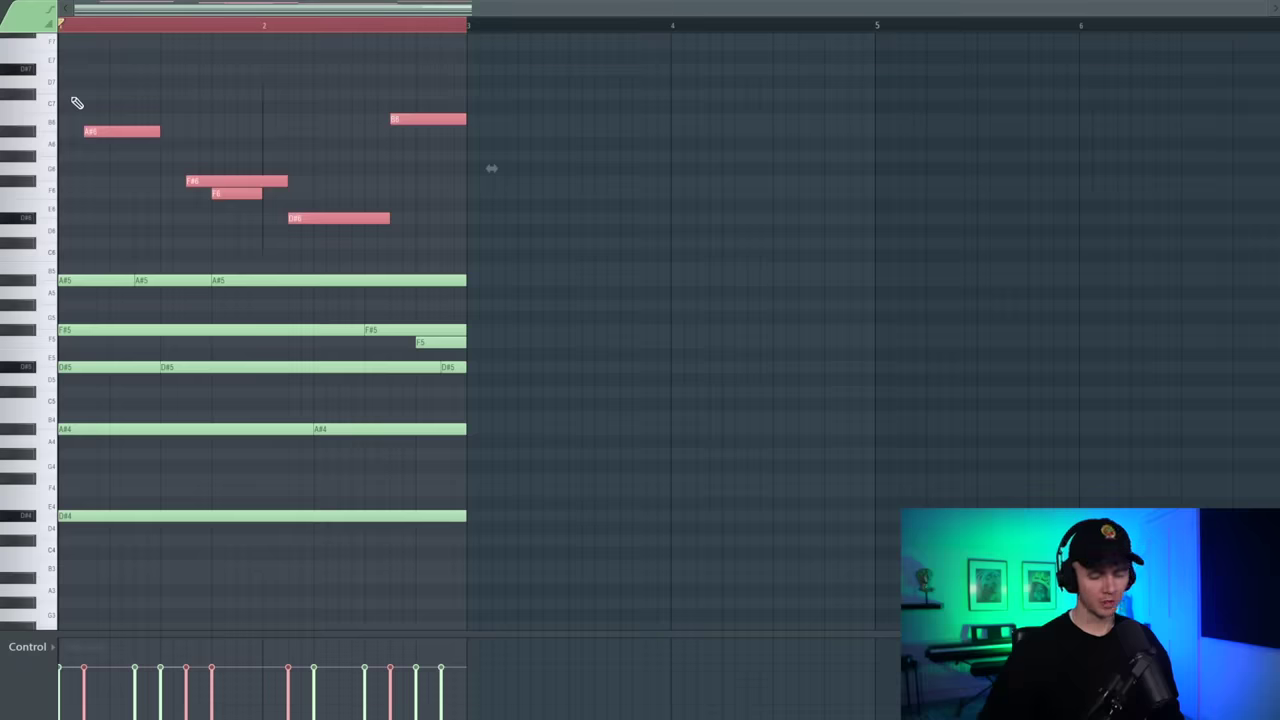
# Step: Raise the selected melody notes an octave and play them back
pyautogui.scroll(3, 77, 103)
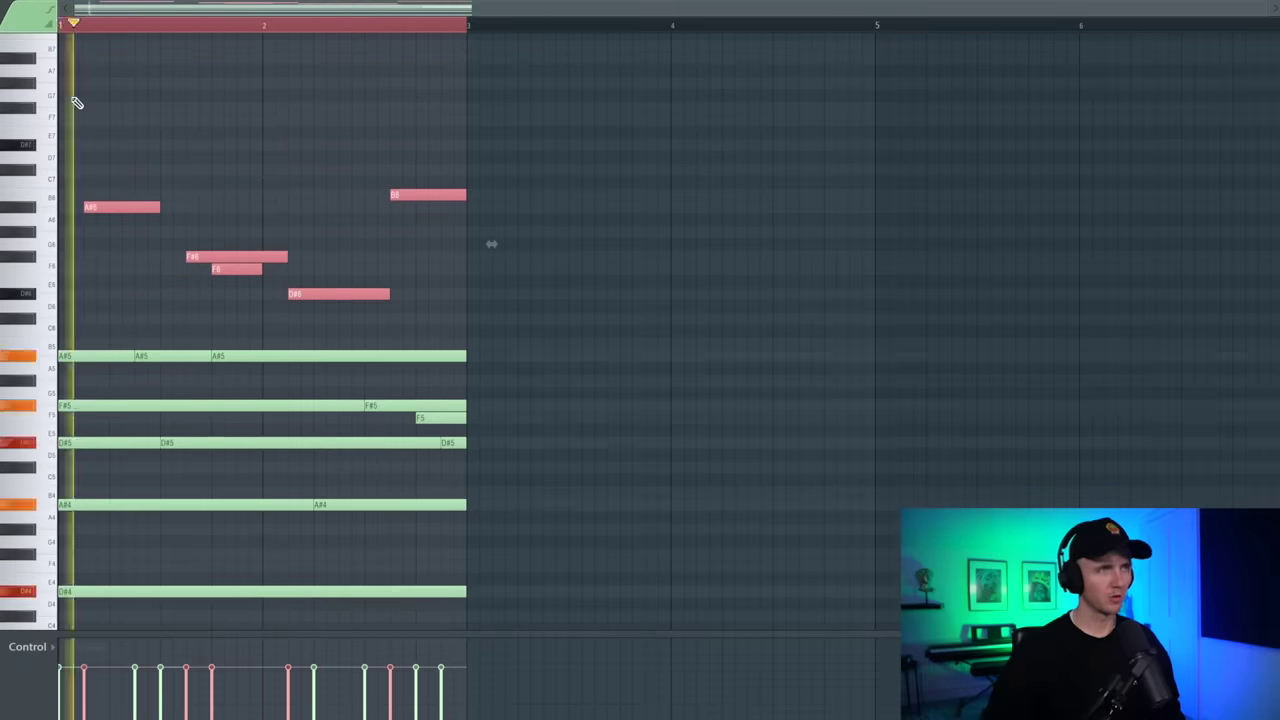
pyautogui.hotkey('ctrl', 'Up')
pyautogui.press('space')
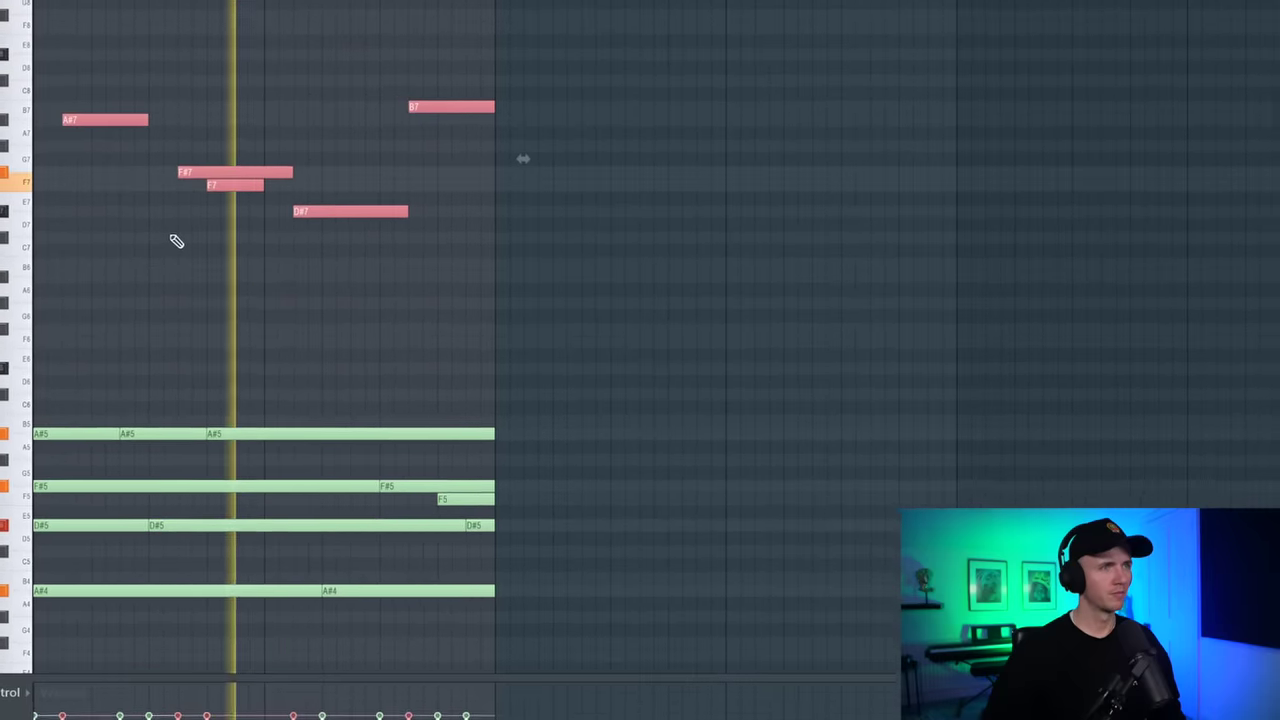
pyautogui.hotkey('ctrl', 'd')
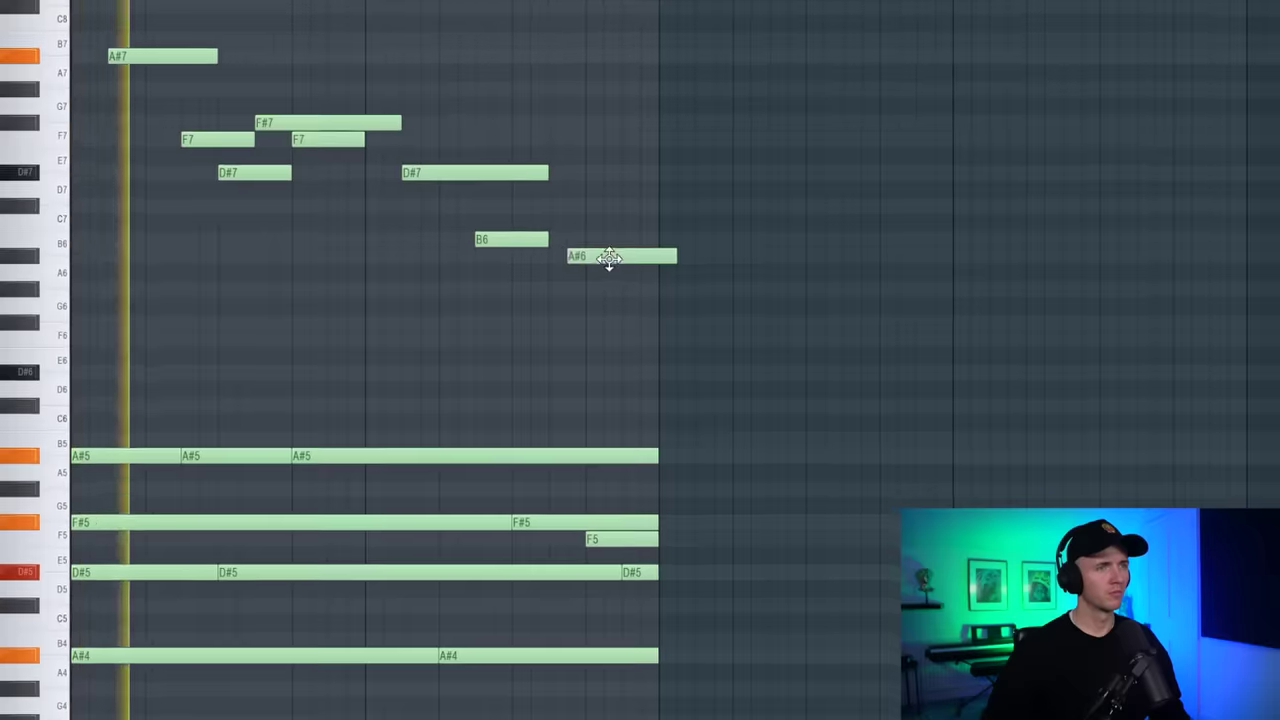
# Step: Place A#6 after B6, raise the closing note to D#7, and add three D#8 accents
pyautogui.moveTo(600, 263); pyautogui.dragTo(546, 262)
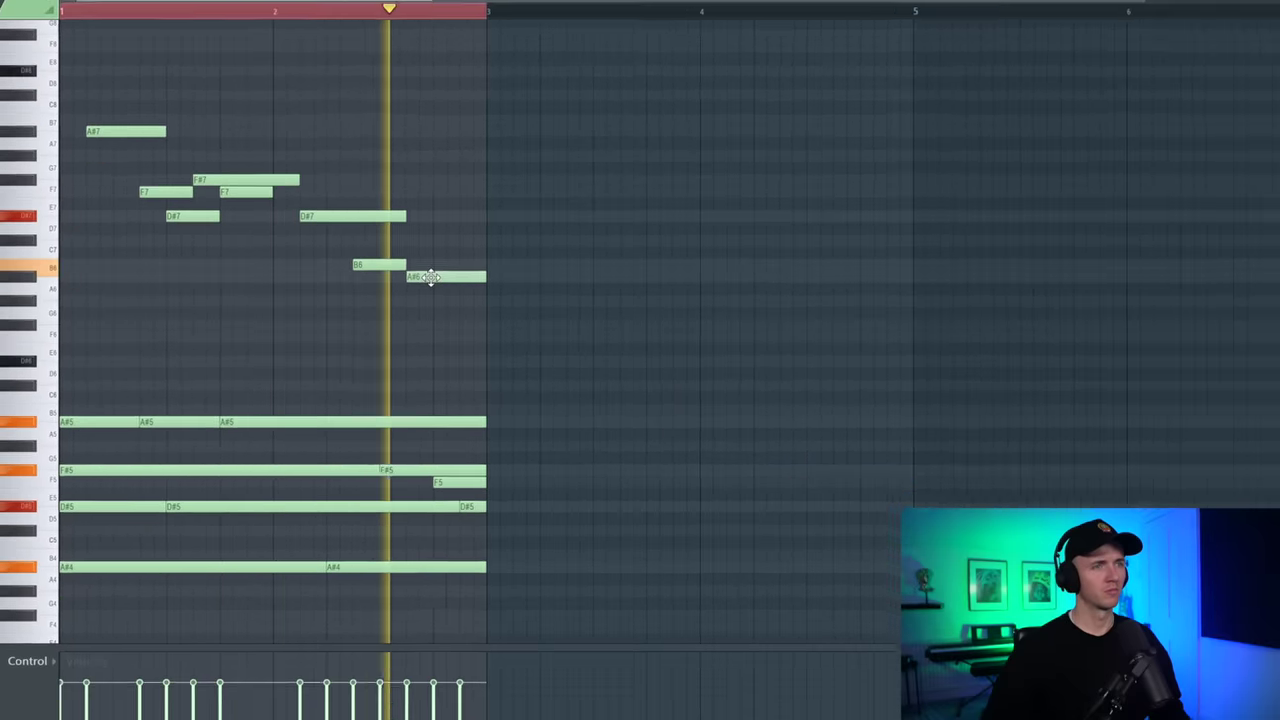
pyautogui.moveTo(436, 295); pyautogui.dragTo(444, 254)
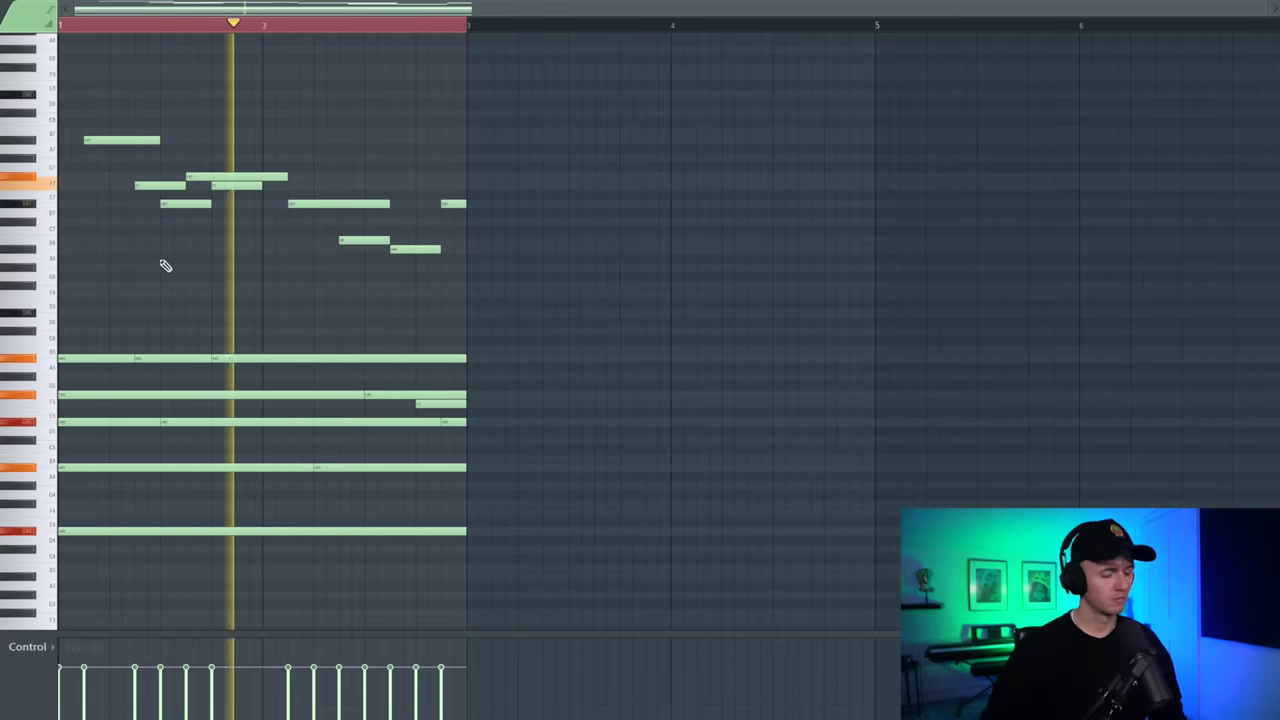
pyautogui.click(104, 96)
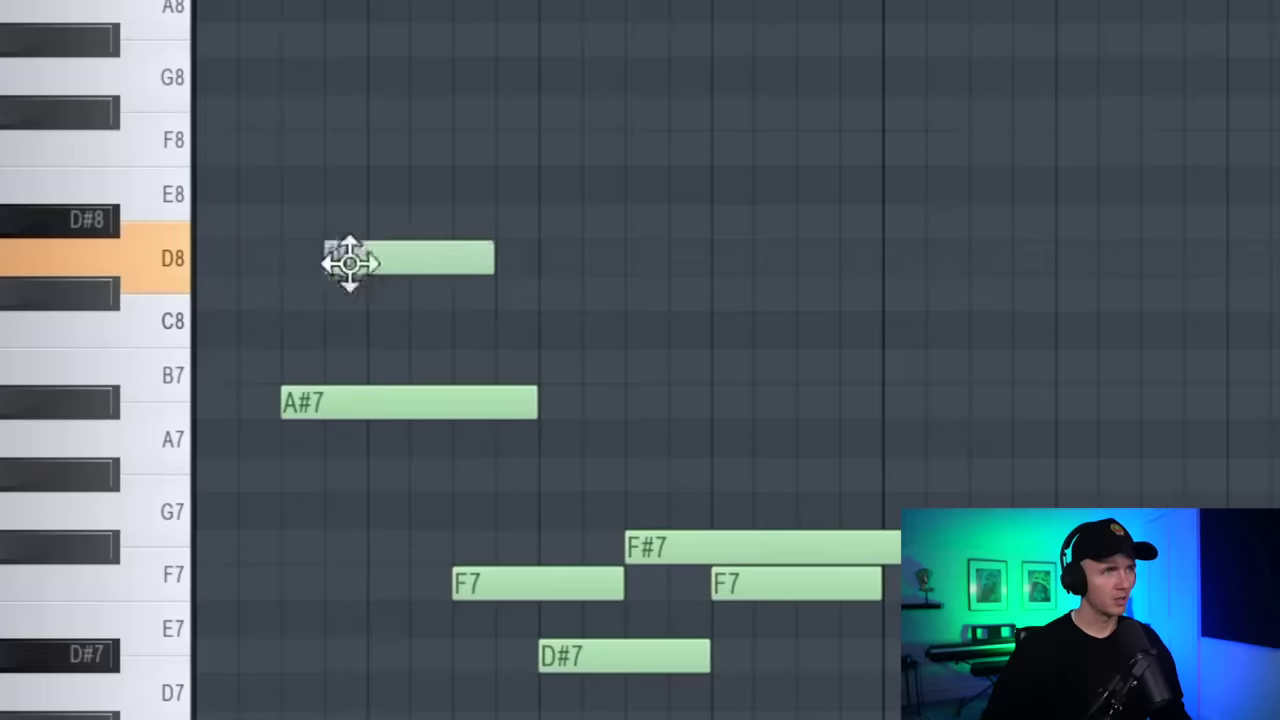
pyautogui.moveTo(104, 96); pyautogui.dragTo(110, 82)
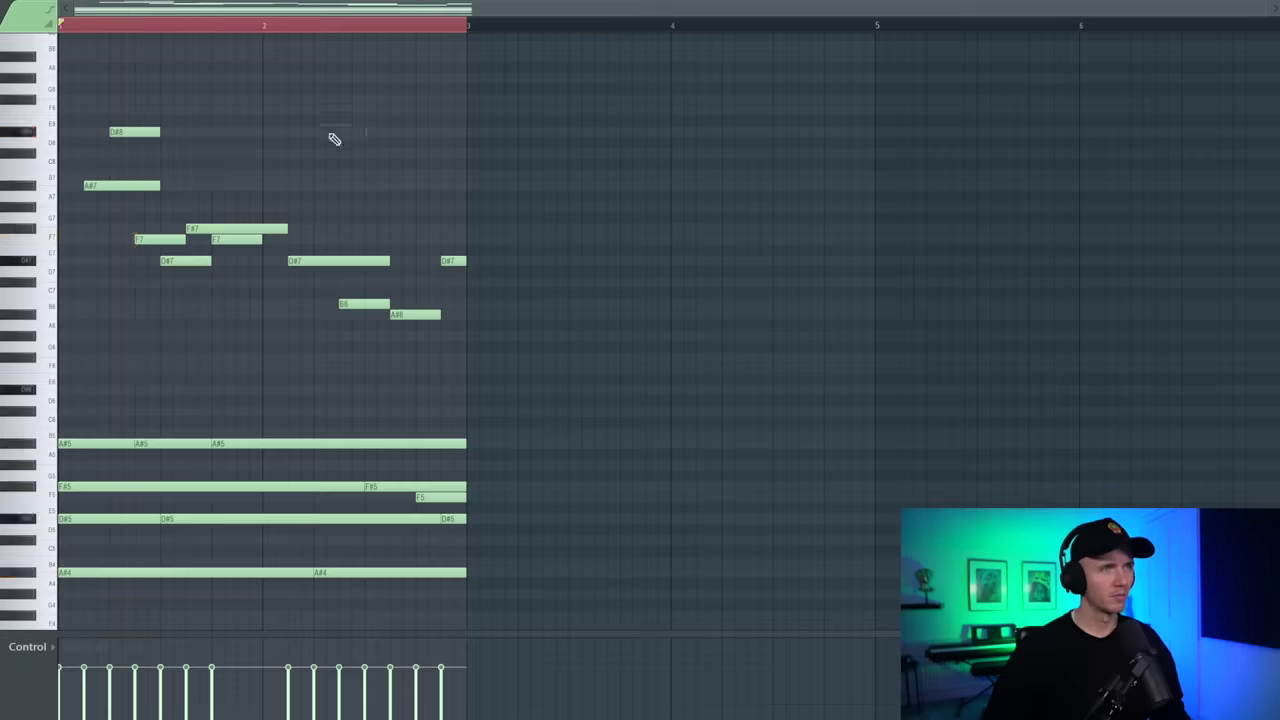
pyautogui.click(316, 131)
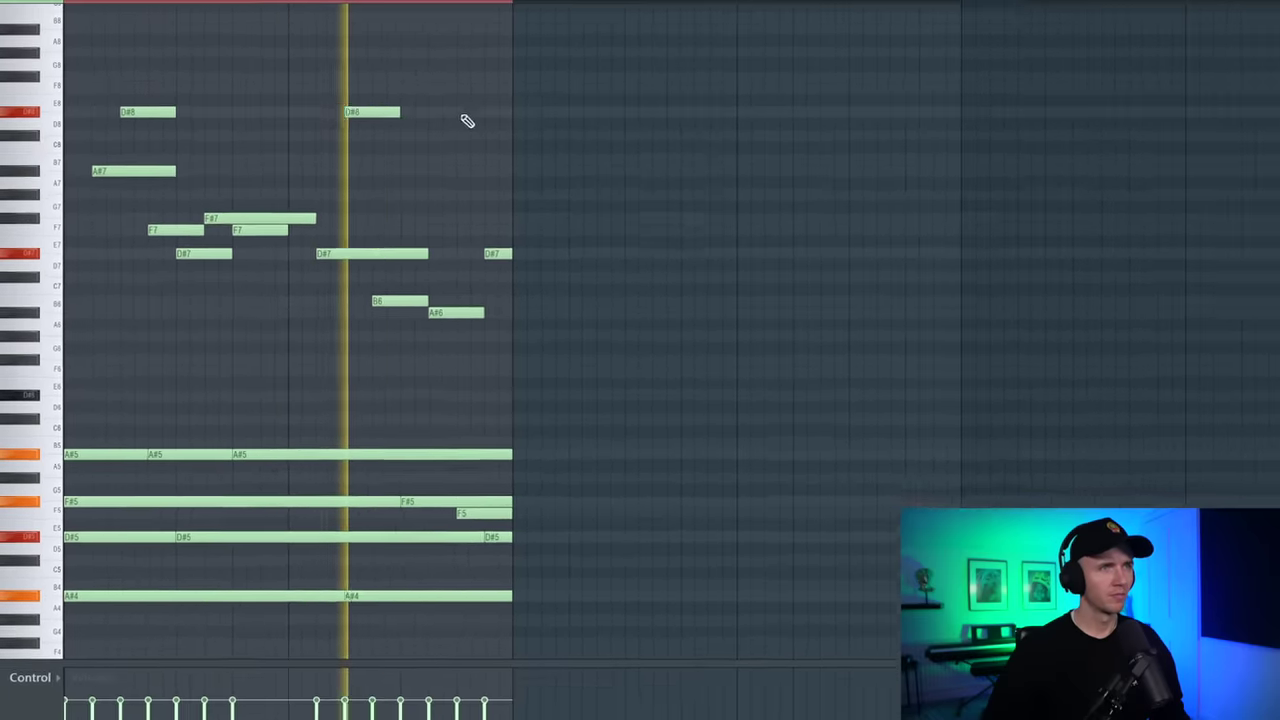
pyautogui.click(465, 118)
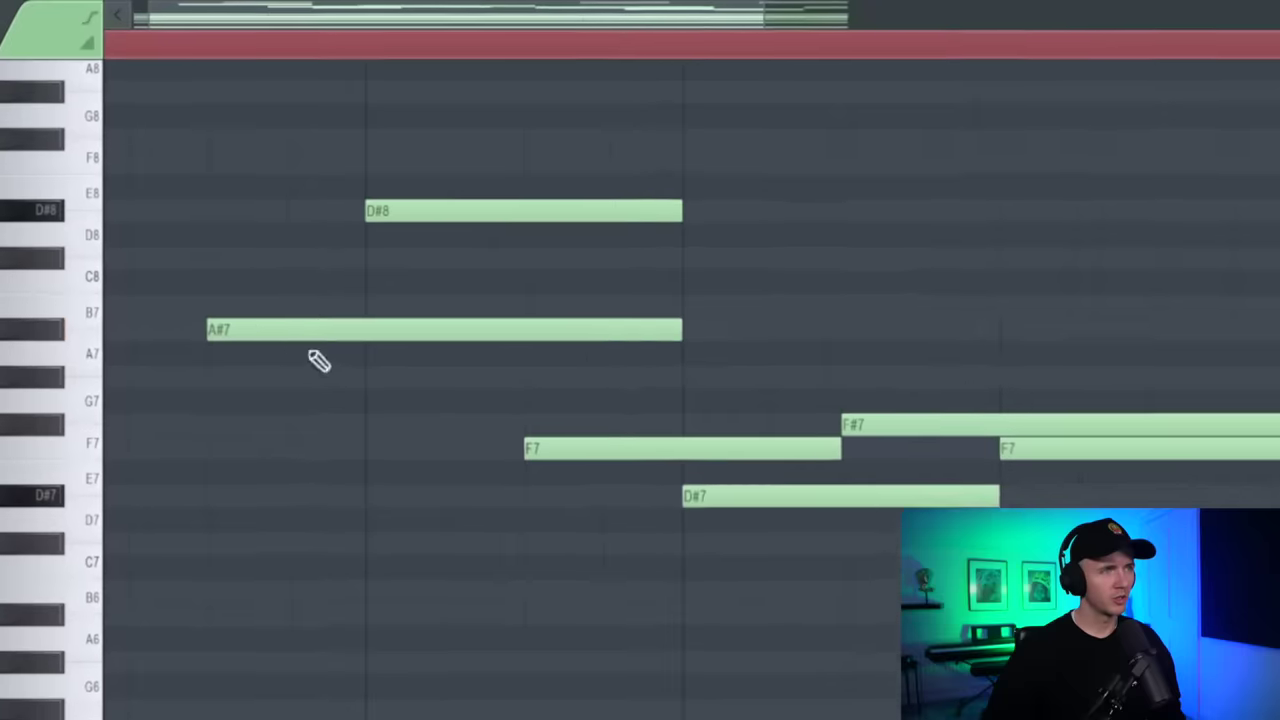
pyautogui.click(298, 330)
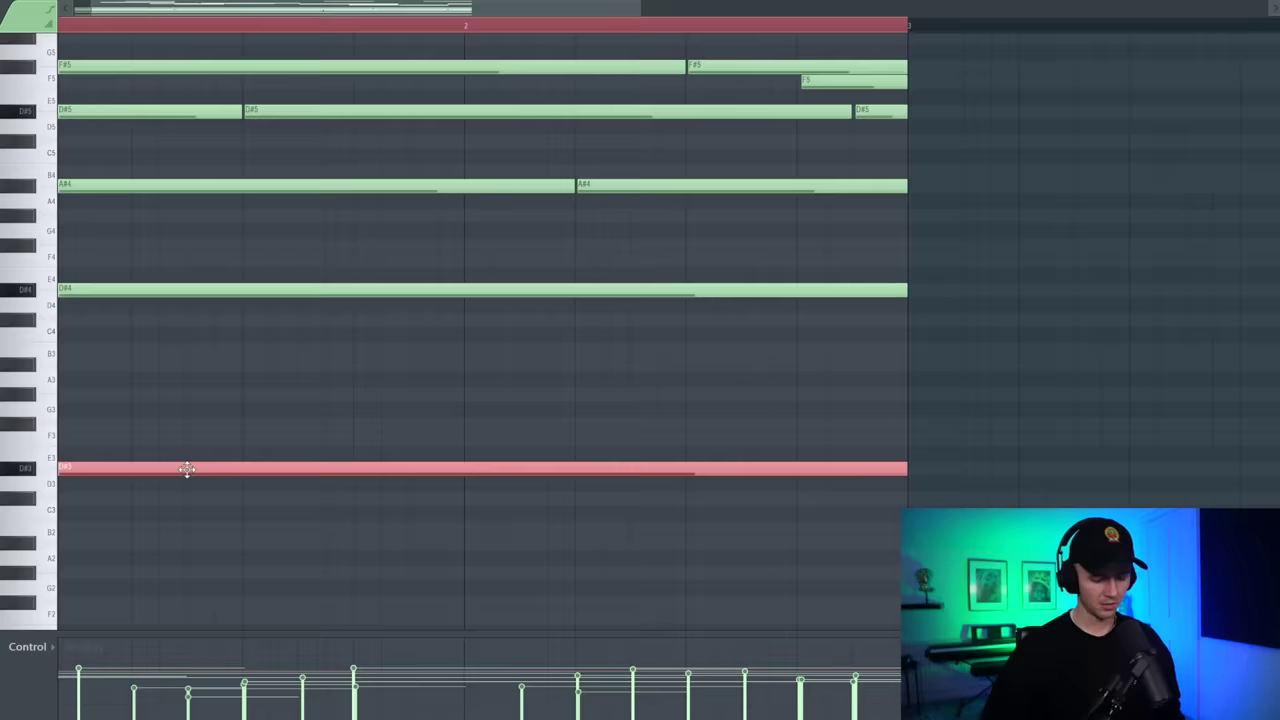
# Step: Play the eight-bar loop of repeated chords and melody
pyautogui.scroll(-1, 193, 476)
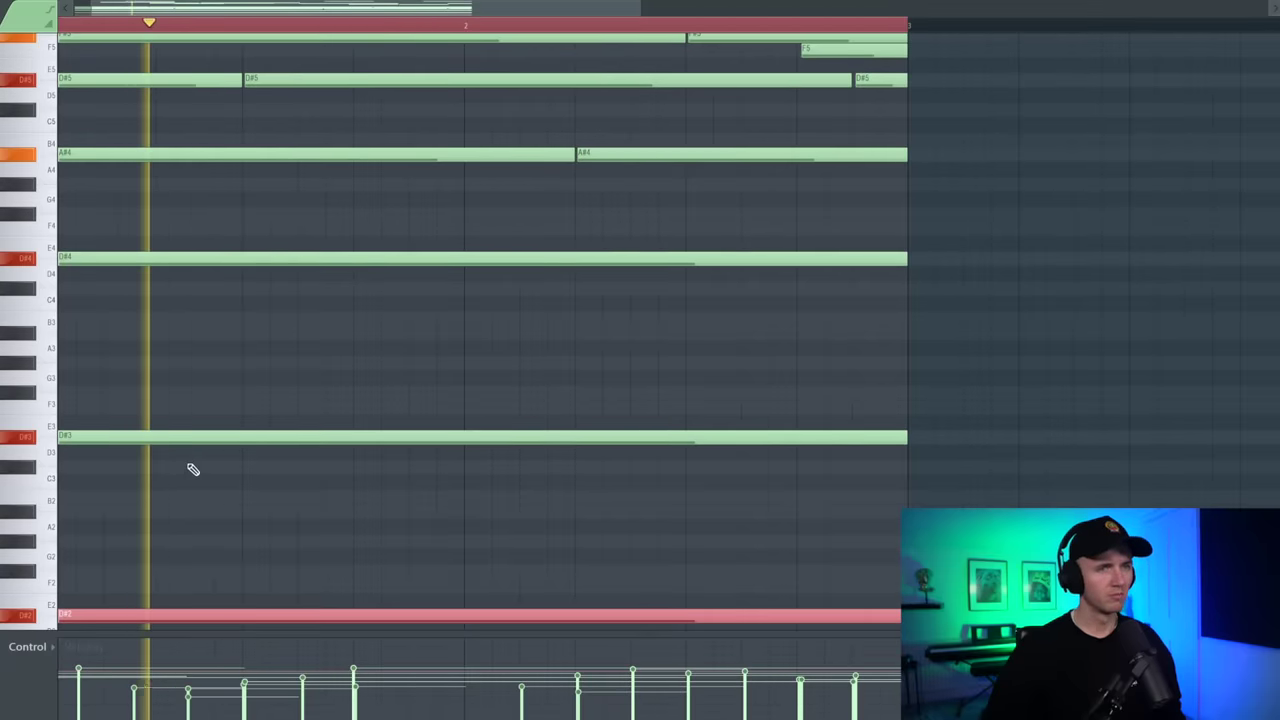
pyautogui.scroll(-2, 193, 469)
pyautogui.scroll(2, 193, 469)
pyautogui.scroll(-2, 191, 466)
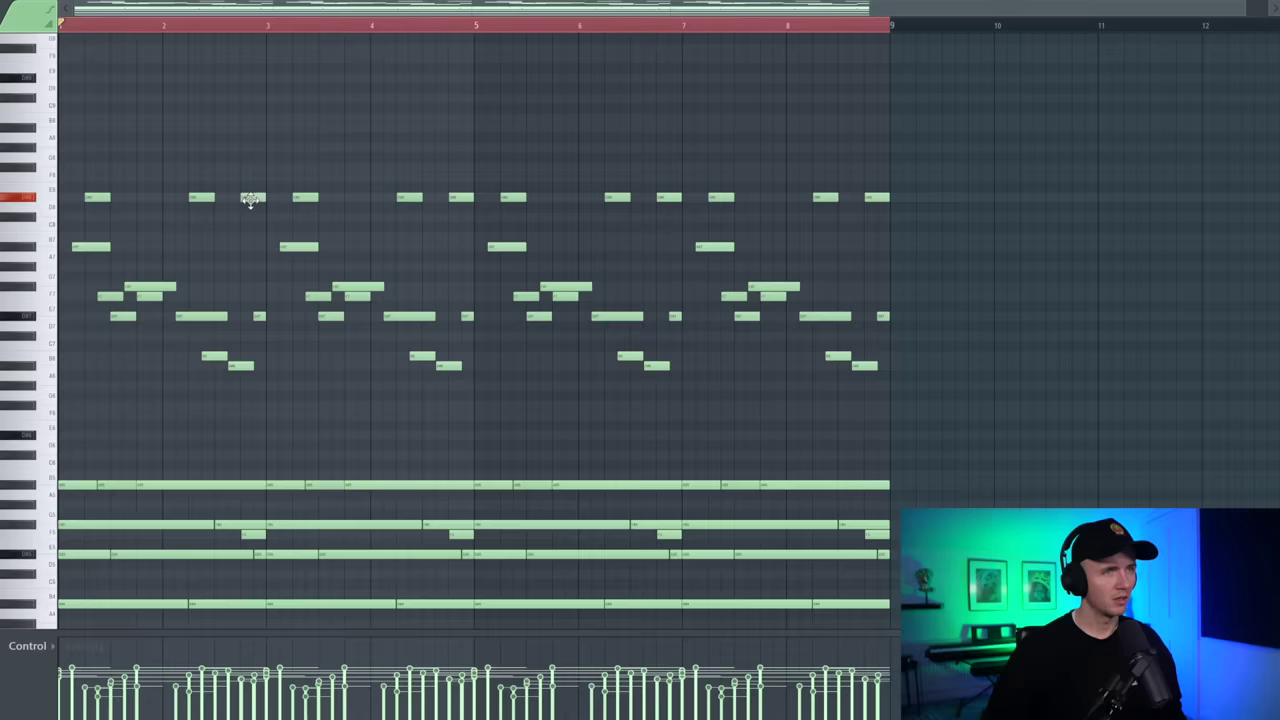
pyautogui.press('space')
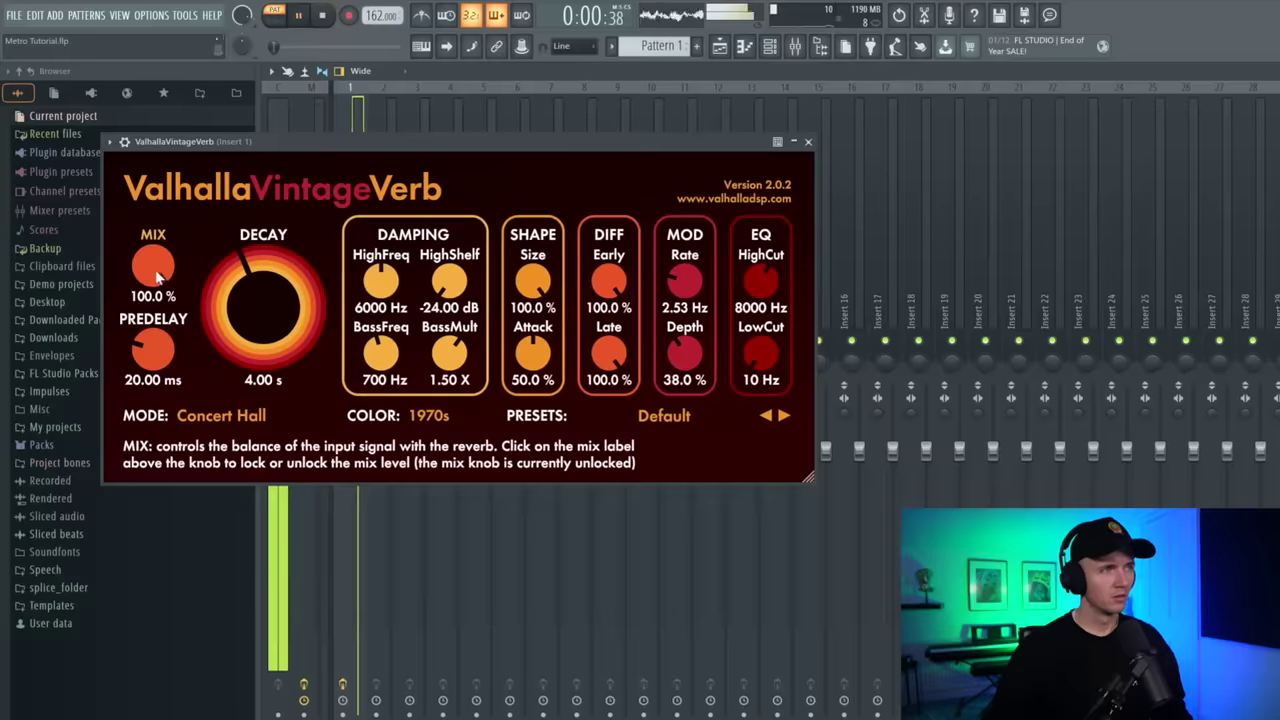
# Step: Set VintageVerb to 44% mix, 1.92 s decay and a 250 Hz low cut
pyautogui.moveTo(157, 272); pyautogui.dragTo(158, 392)
pyautogui.moveTo(273, 330); pyautogui.dragTo(272, 359)
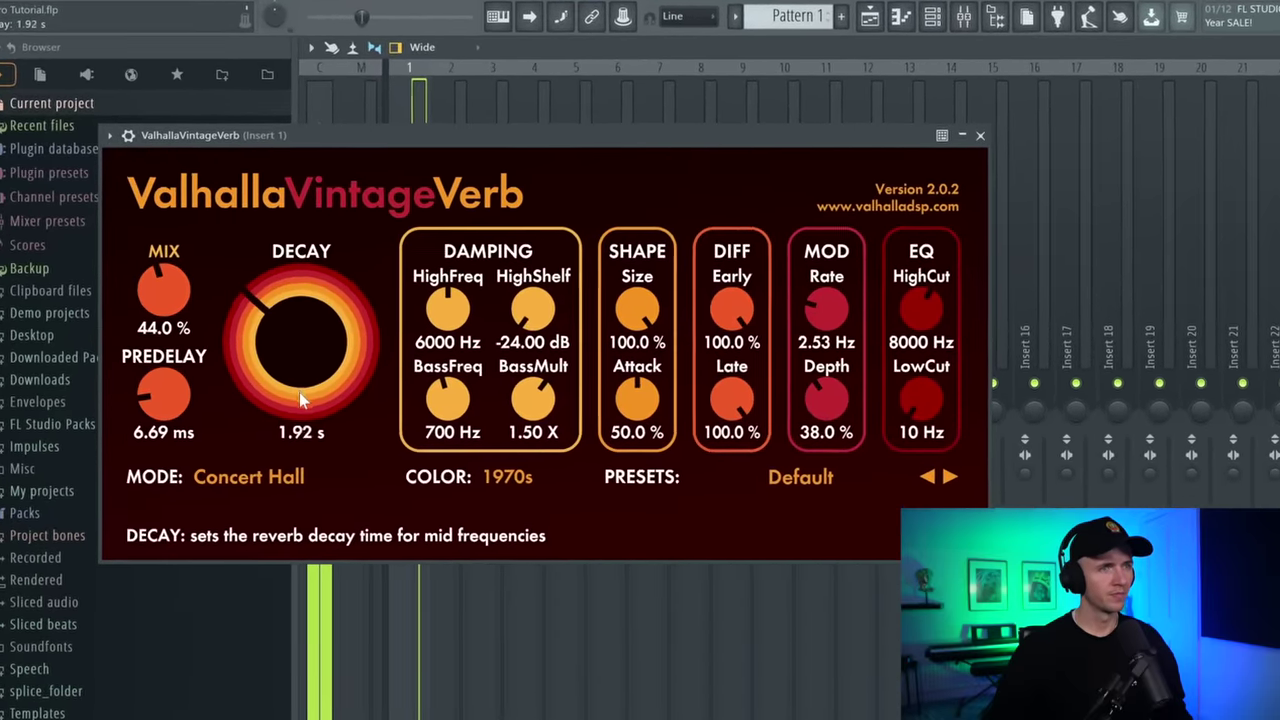
pyautogui.moveTo(921, 400); pyautogui.dragTo(913, 380)
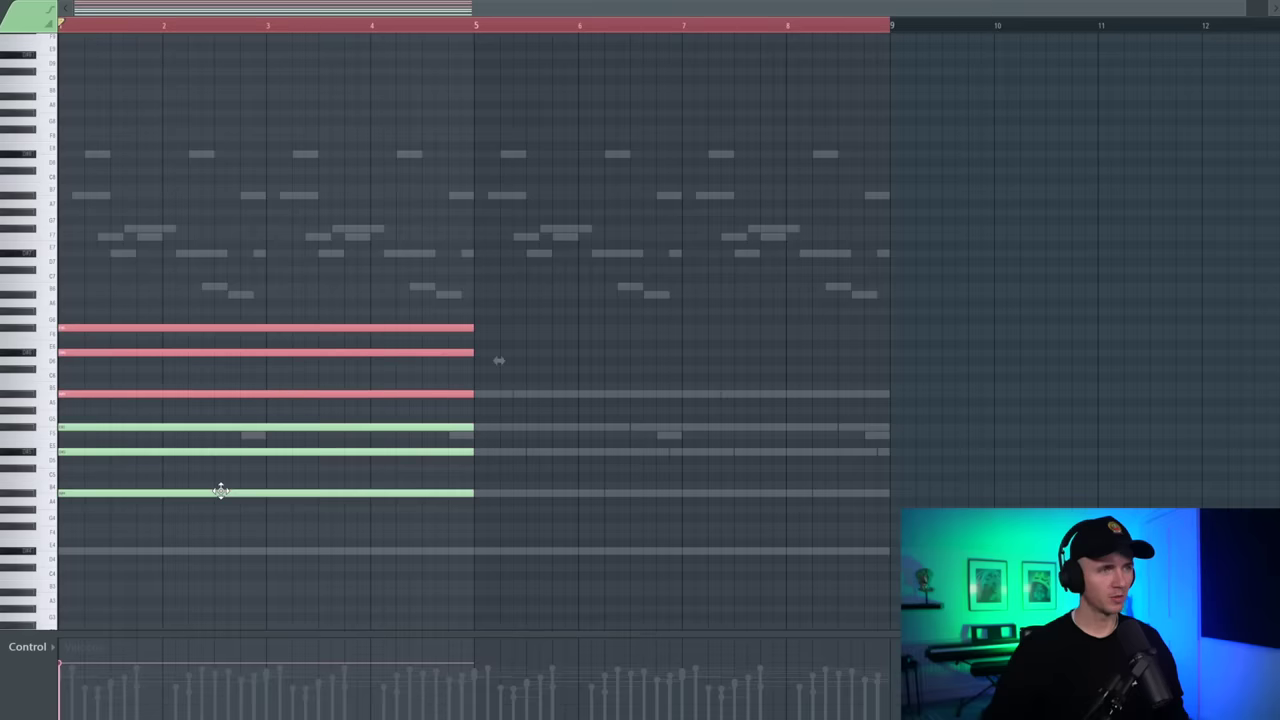
# Step: Select the three chord notes in the new part's piano roll
pyautogui.hotkey('ctrl', 'a')
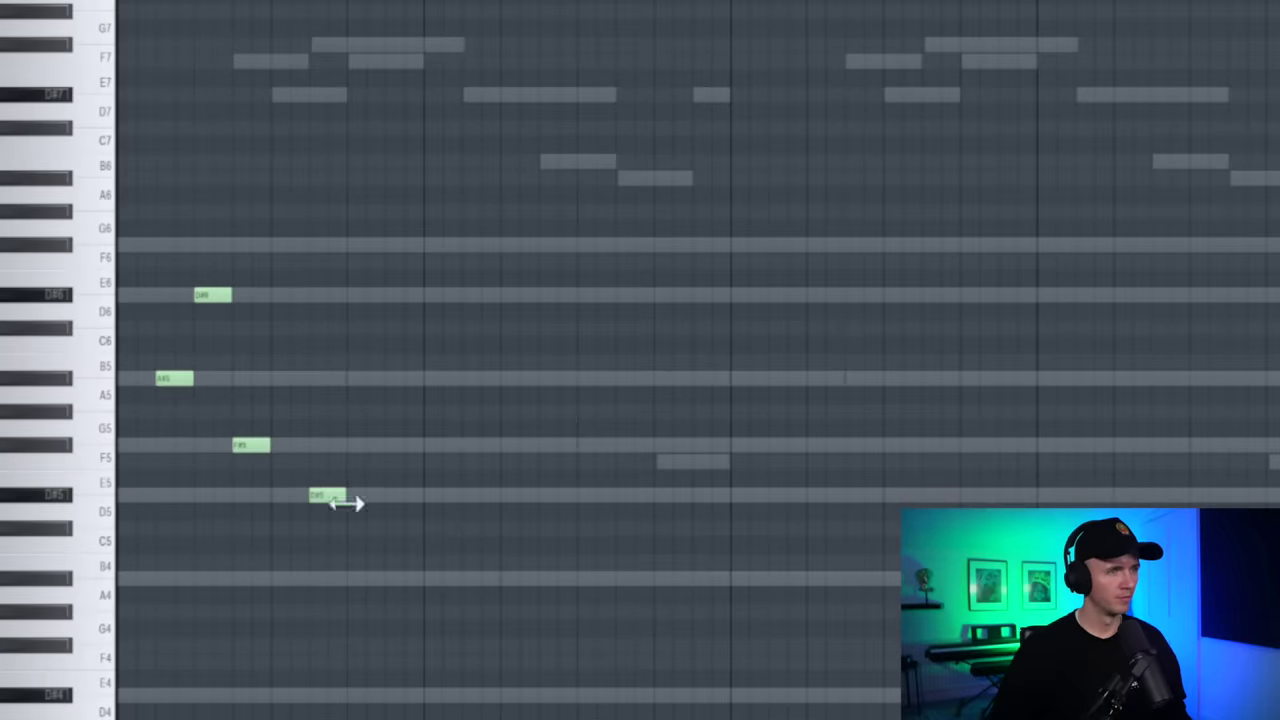
# Step: Rearrange and add short staccato notes in the figure, then play it back
pyautogui.moveTo(346, 503); pyautogui.dragTo(357, 462)
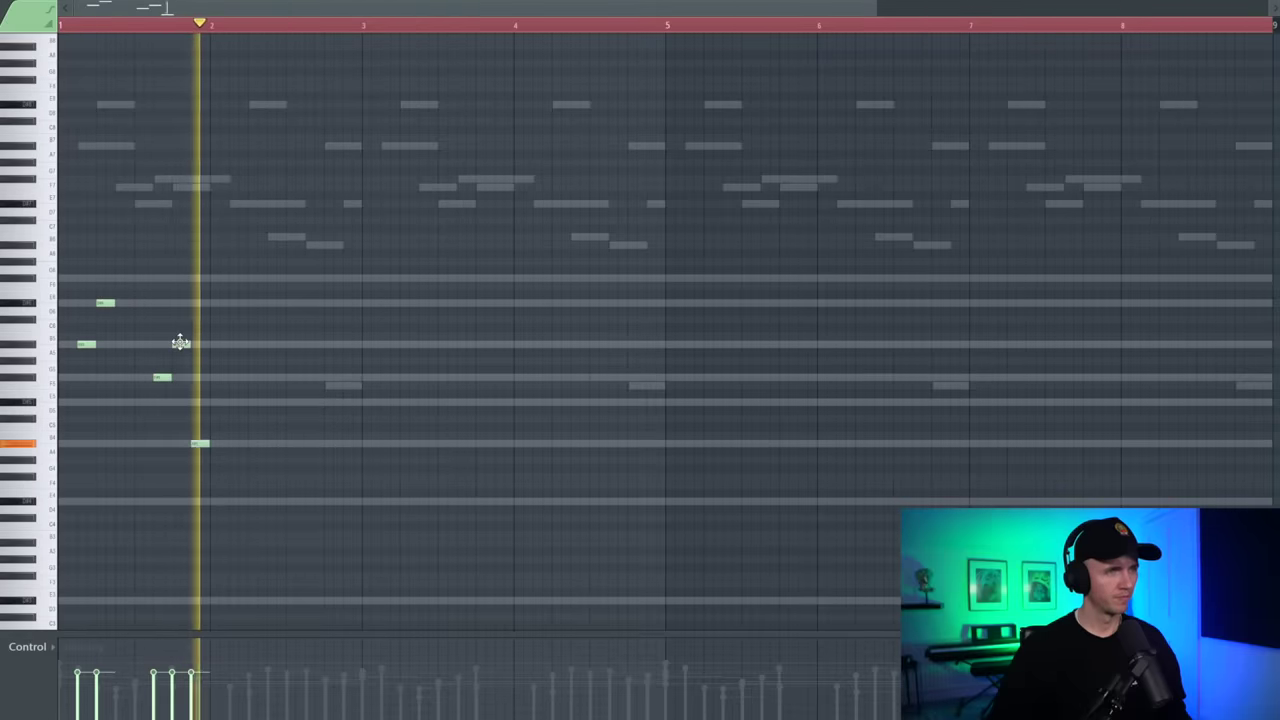
pyautogui.click(180, 342)
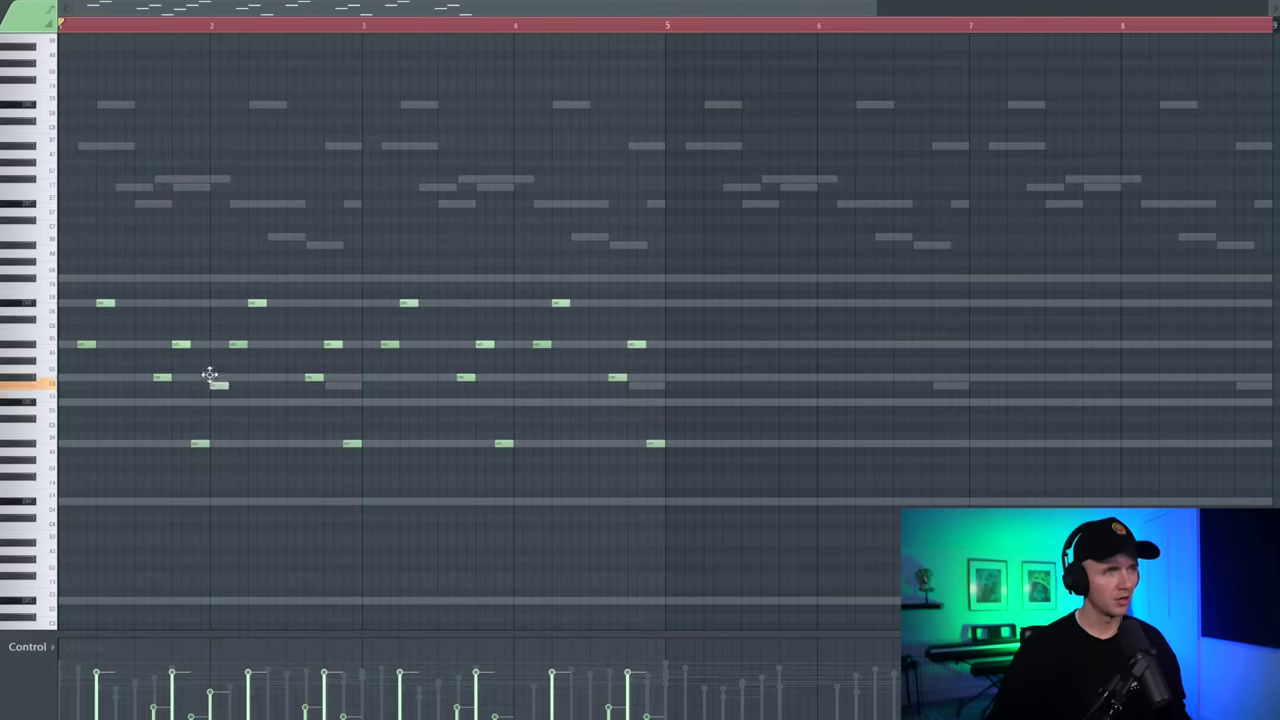
pyautogui.press('space')
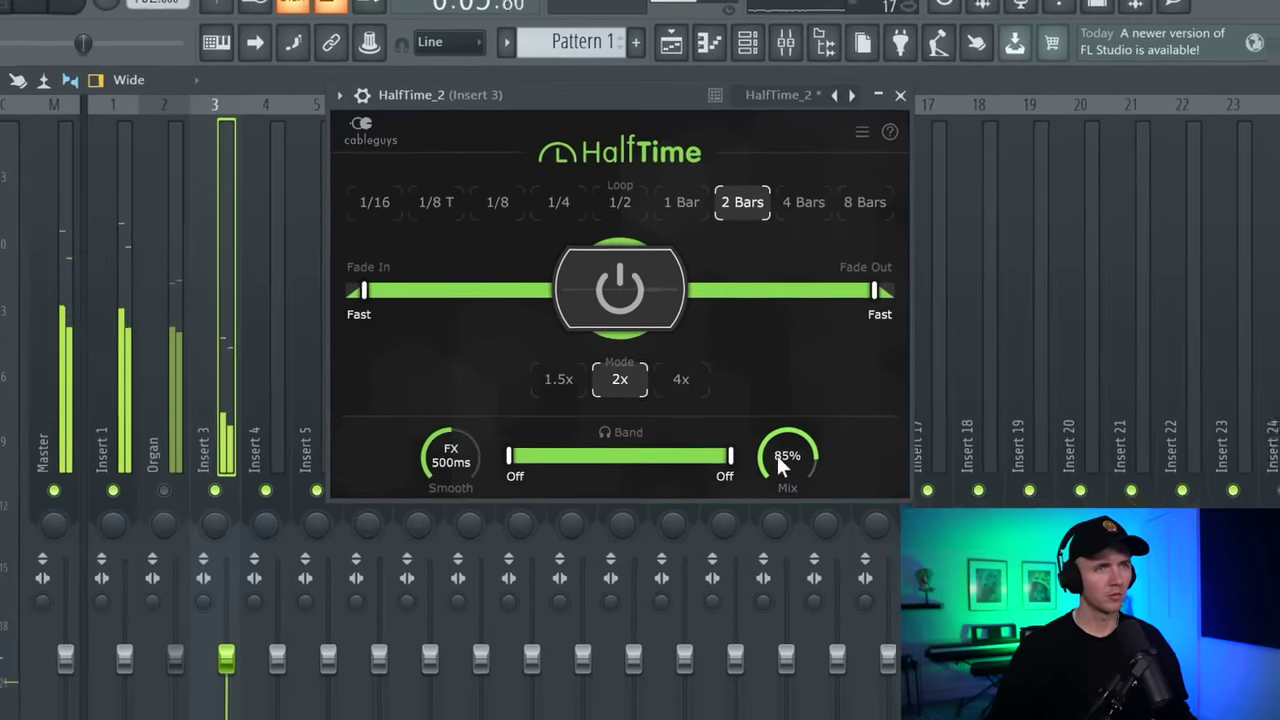
pyautogui.scroll(-1, 777, 455)
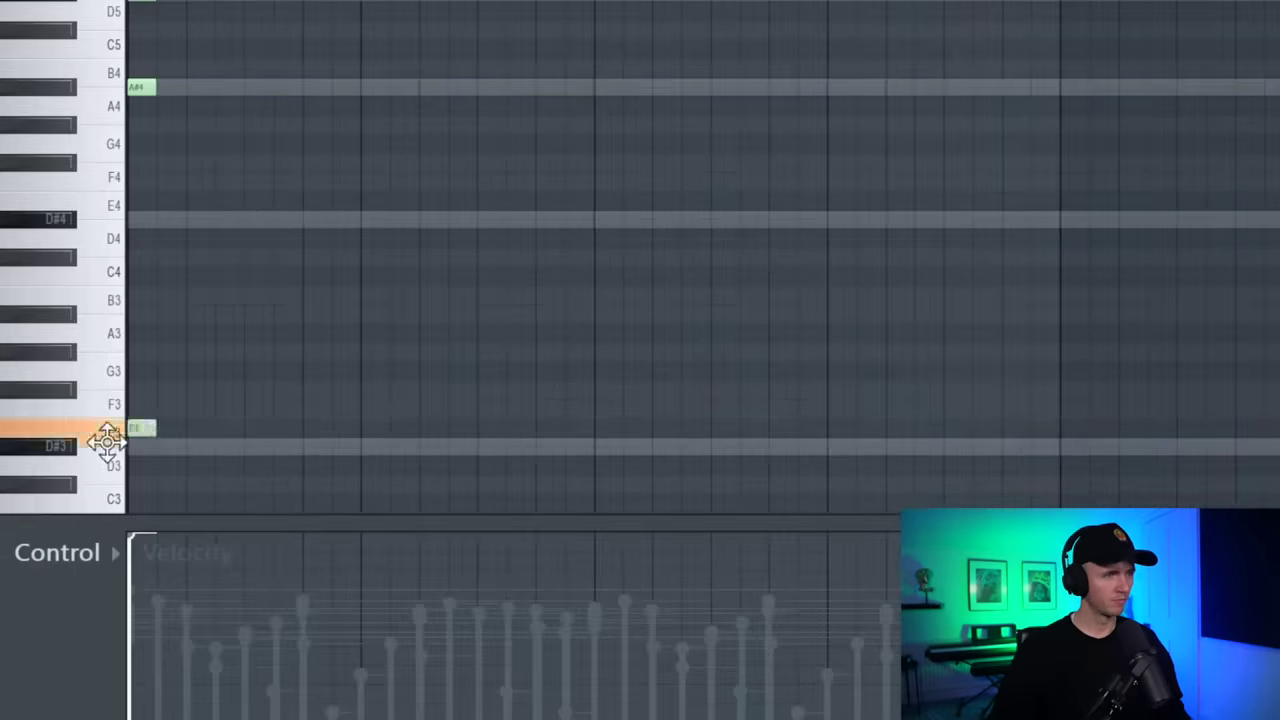
# Step: Play the pattern, then close the HalfTime window on Insert 4
pyautogui.press('space')
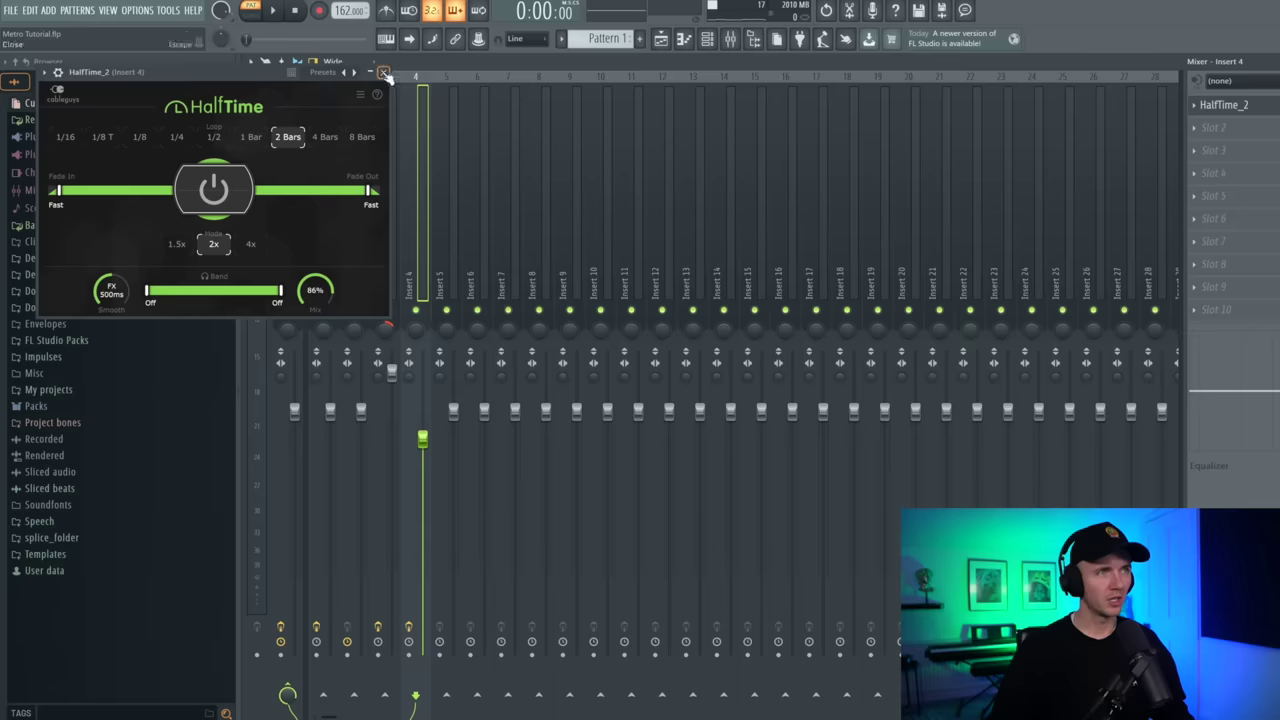
pyautogui.click(385, 75)
pyautogui.click(393, 190)
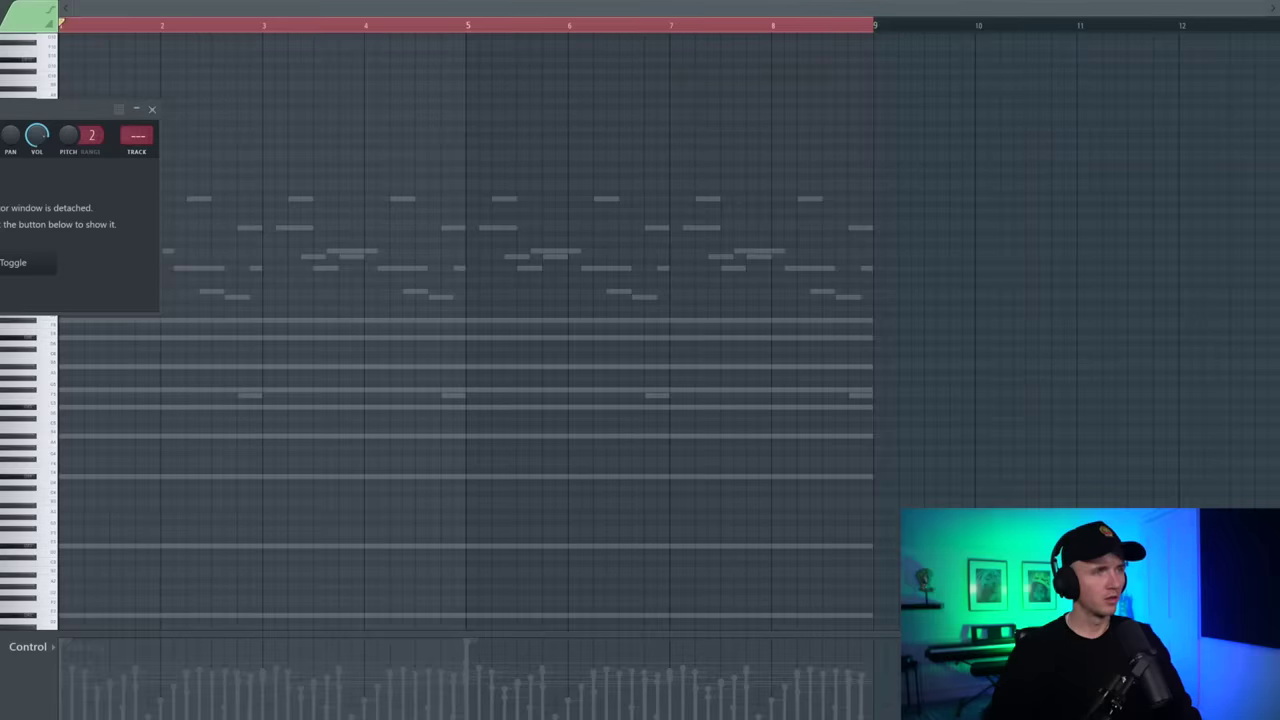
# Step: Start playback and draw a row of short notes in the new choir part
pyautogui.press('space')
pyautogui.click(91, 367)
pyautogui.click(141, 367)
pyautogui.click(192, 367)
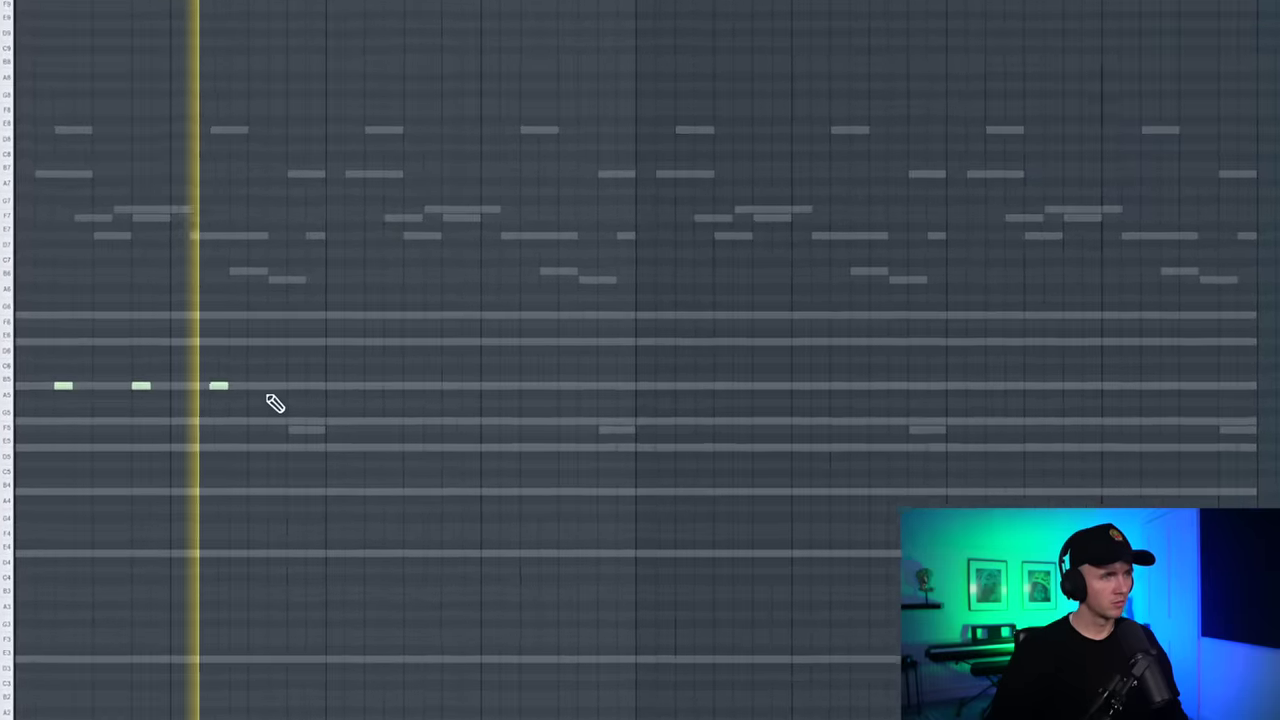
pyautogui.click(296, 385)
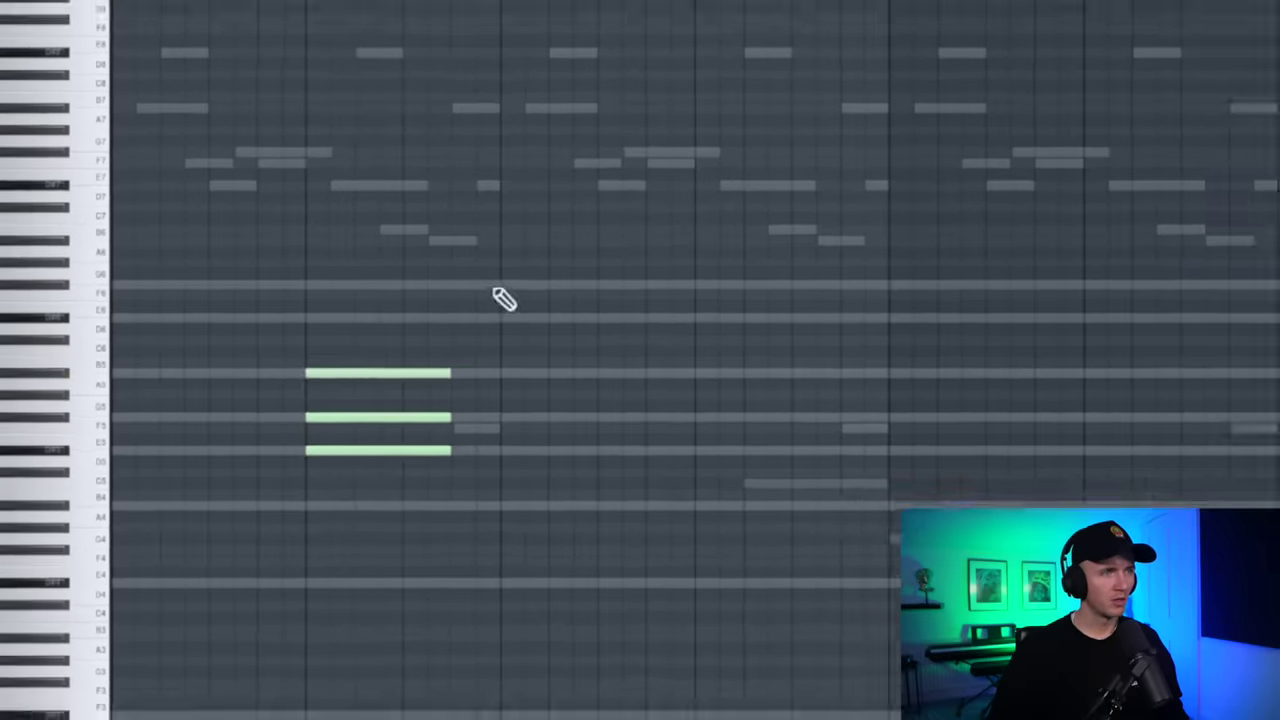
# Step: Move the middle chord note up an octave to D#6 and play the chord
pyautogui.click(335, 421)
pyautogui.hotkey('ctrl', 'Up')
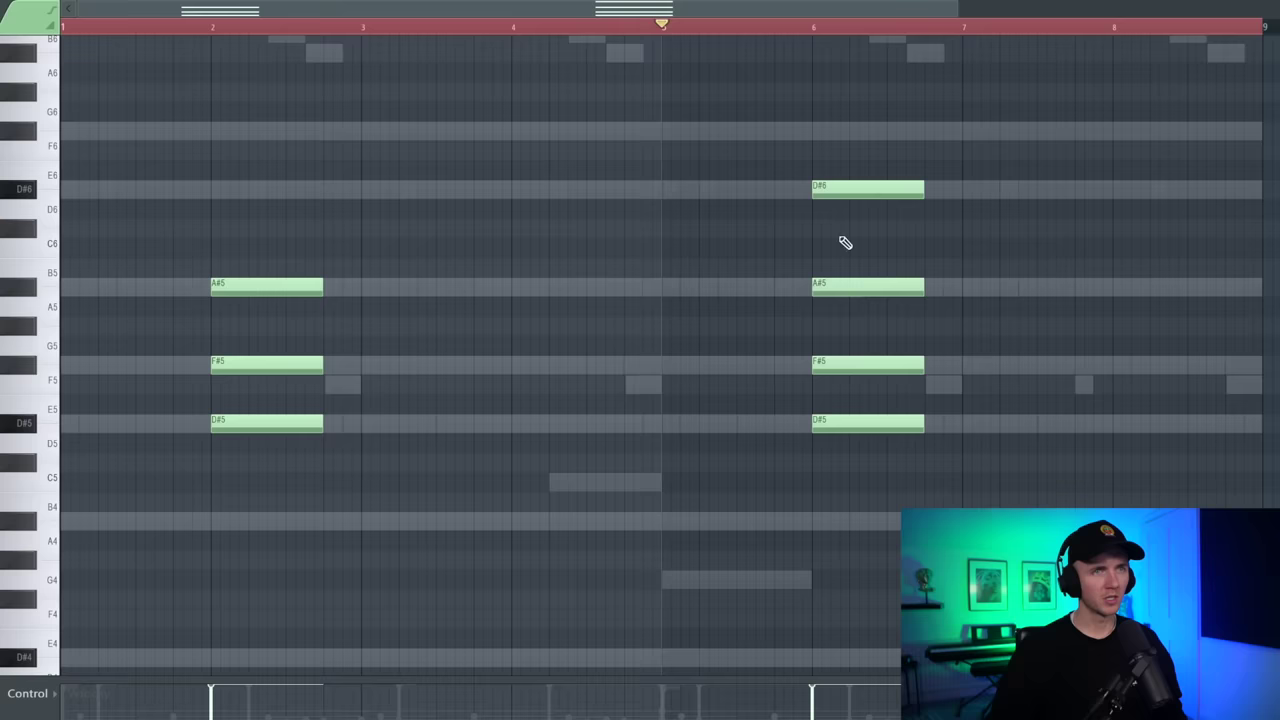
pyautogui.press('space')
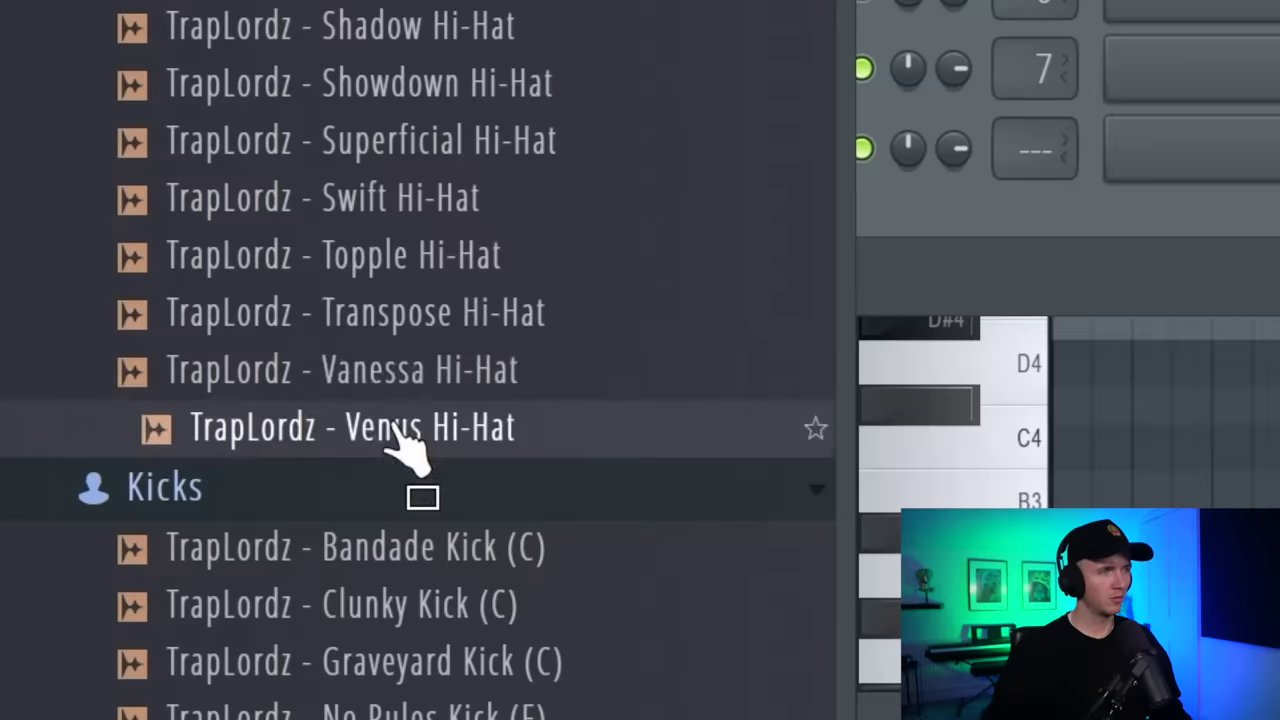
# Step: Add the Venus Hi-Hat as a new channel and fill every second step
pyautogui.moveTo(400, 440); pyautogui.dragTo(634, 432)
pyautogui.rightClick(340, 460)
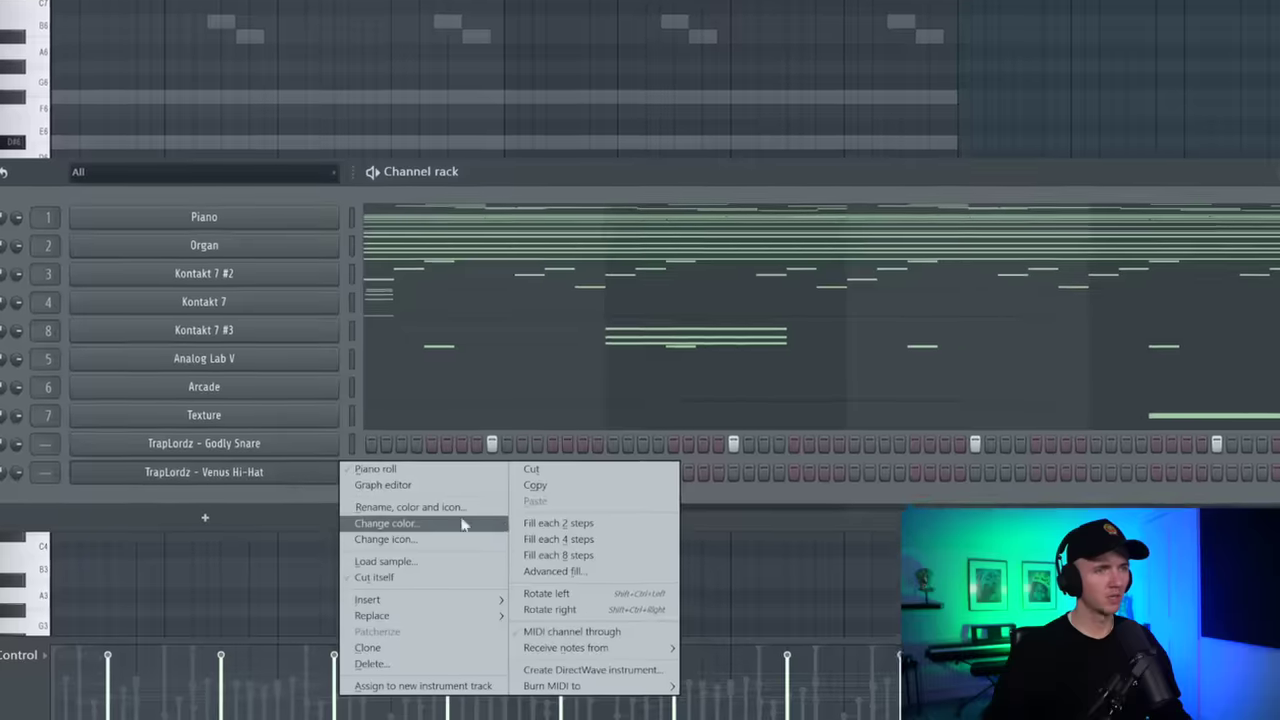
pyautogui.click(634, 386)
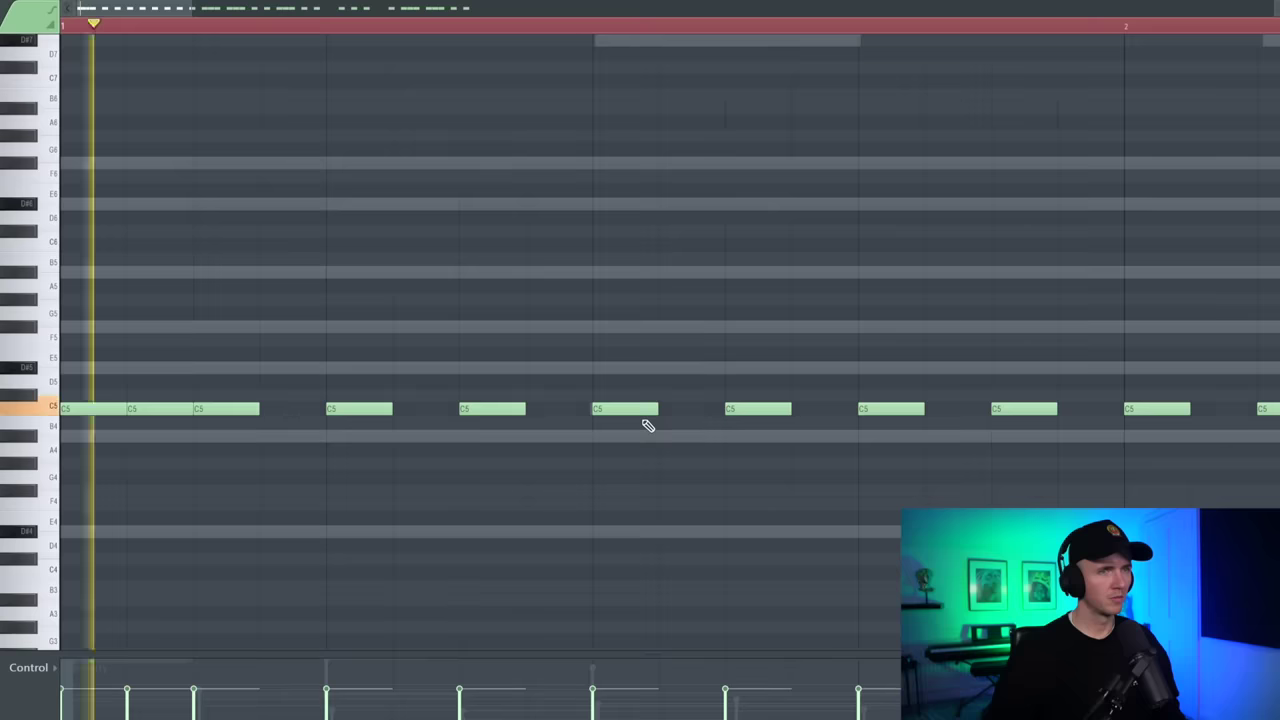
# Step: Delete two C5 hats for gaps, add a D#4 hat, and load the Goliath 808
pyautogui.rightClick(630, 409)
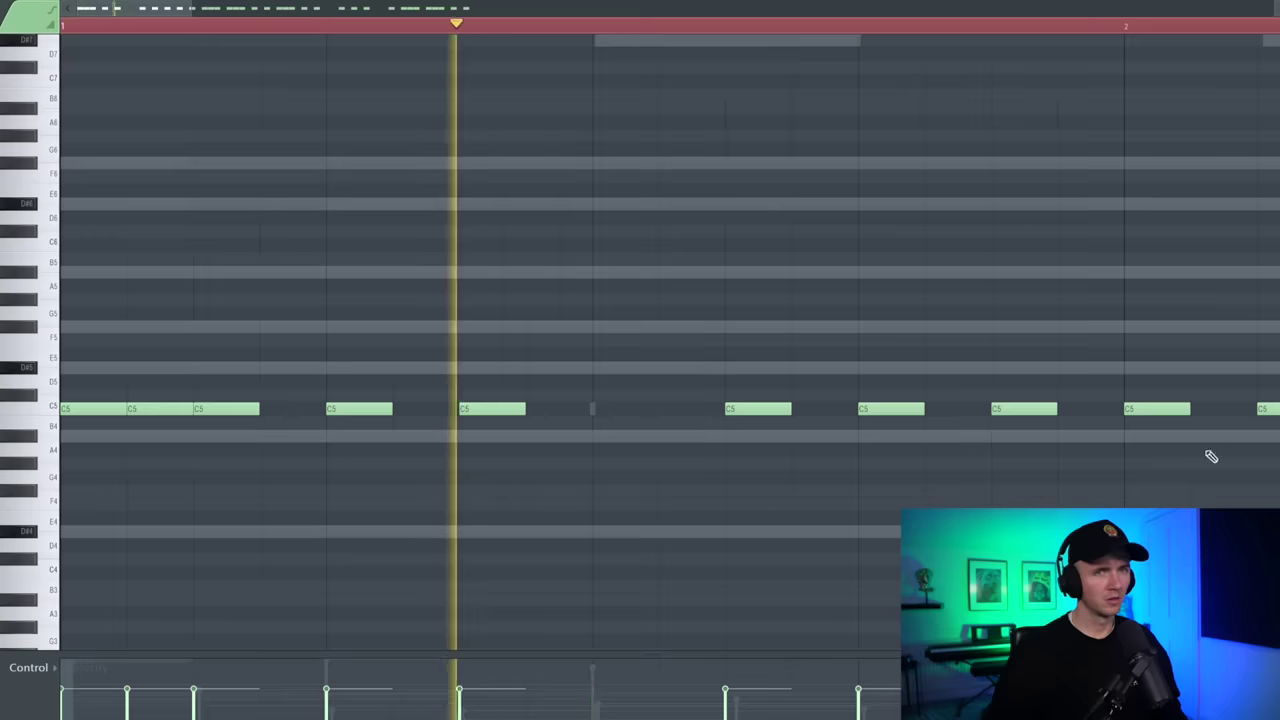
pyautogui.rightClick(1150, 408)
pyautogui.scroll(-4, 767, 379)
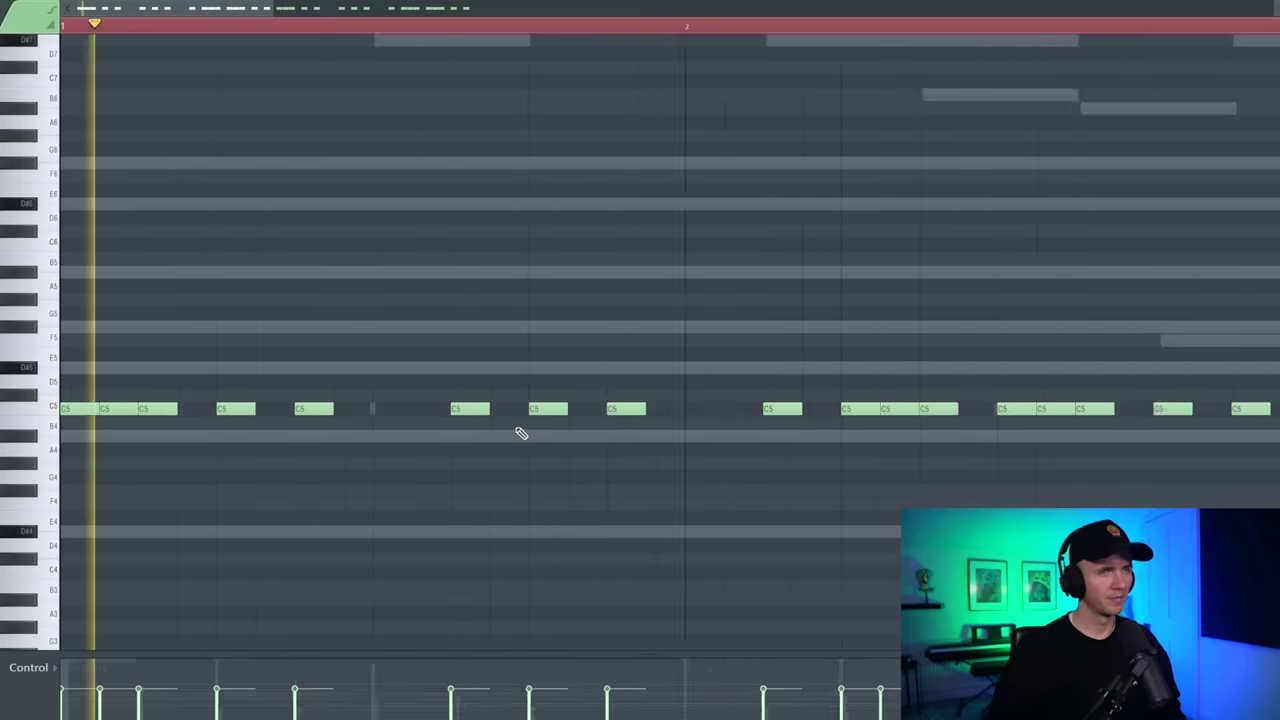
pyautogui.scroll(-3, 521, 470)
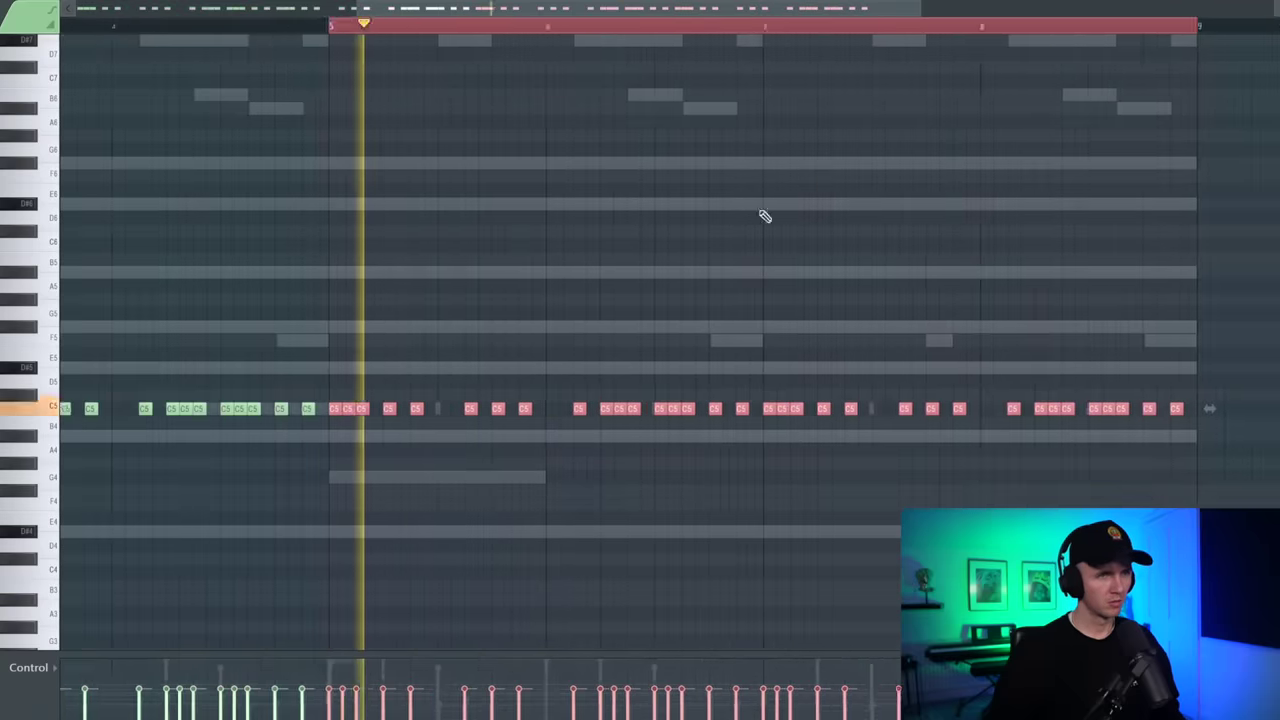
pyautogui.scroll(2, 874, 297)
pyautogui.click(869, 300)
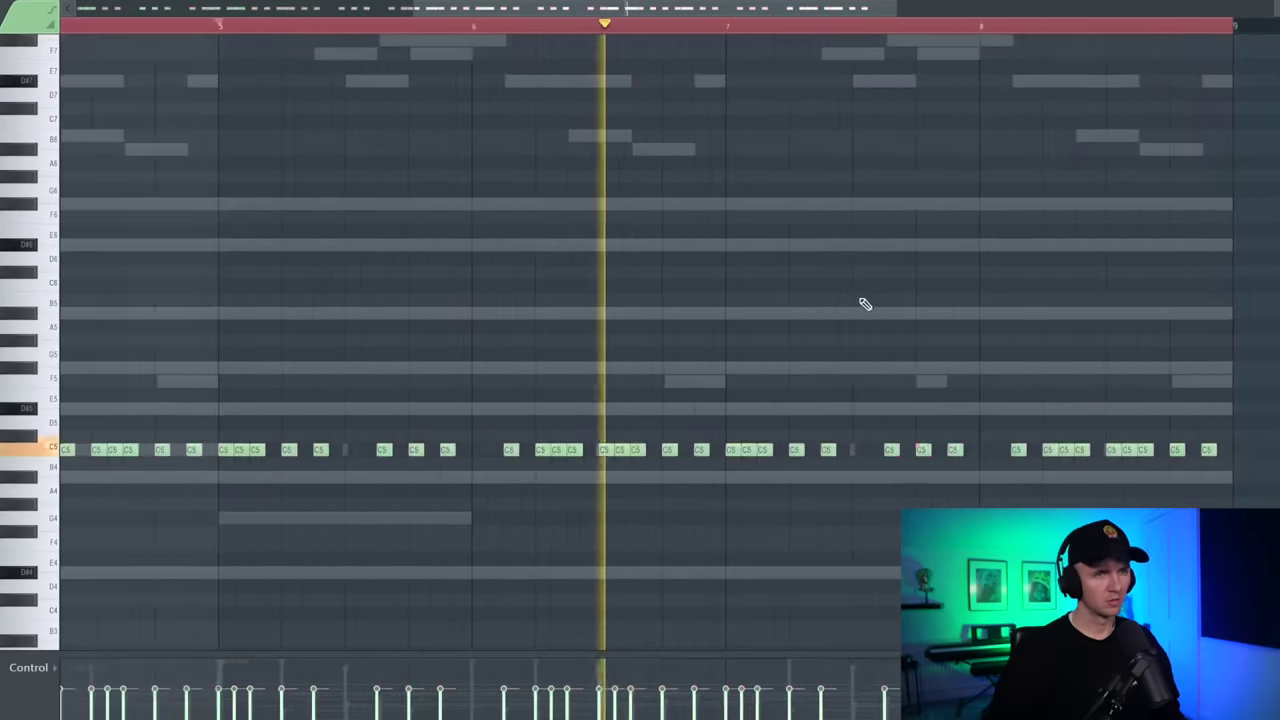
pyautogui.scroll(4, 586, 463)
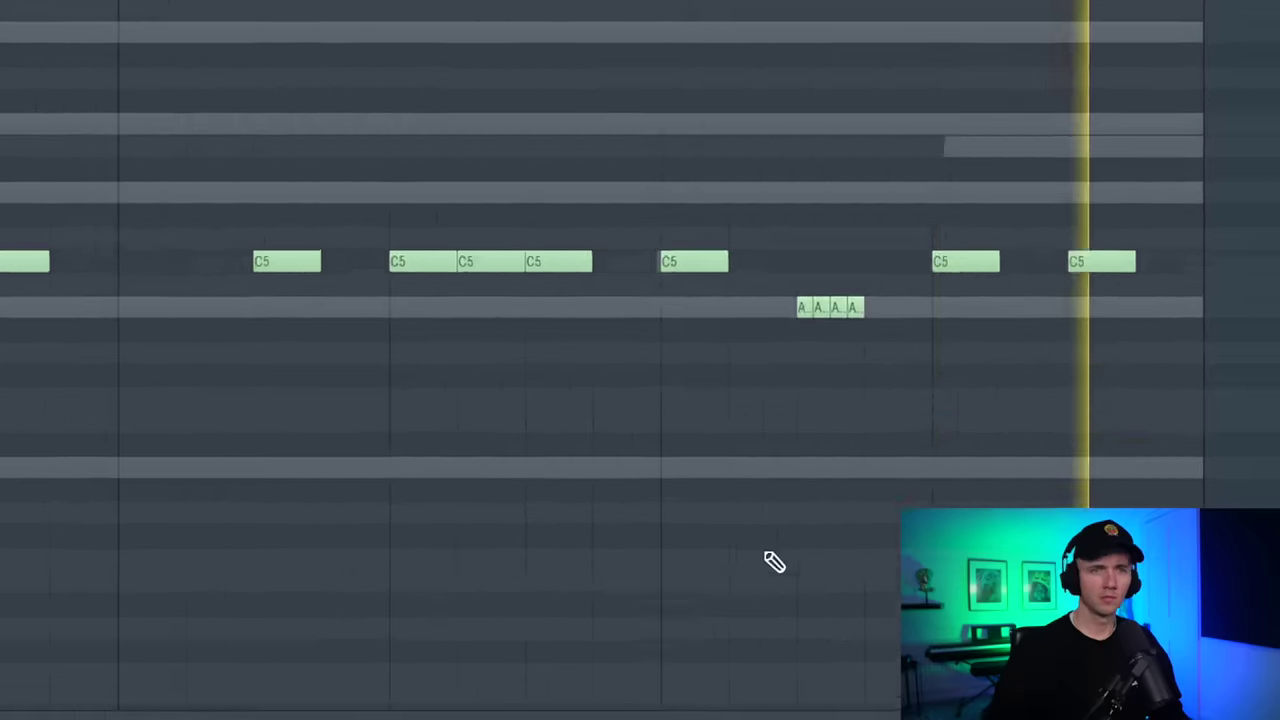
pyautogui.click(1058, 573)
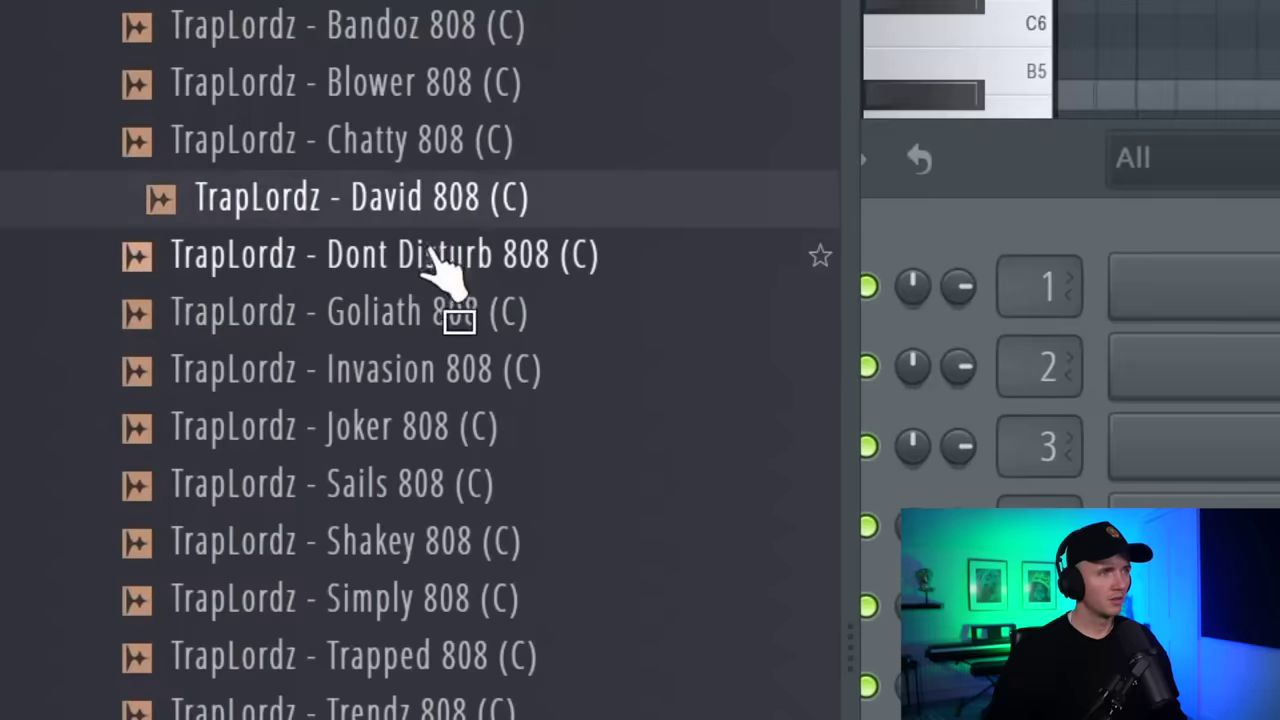
pyautogui.click(441, 280)
pyautogui.click(438, 318)
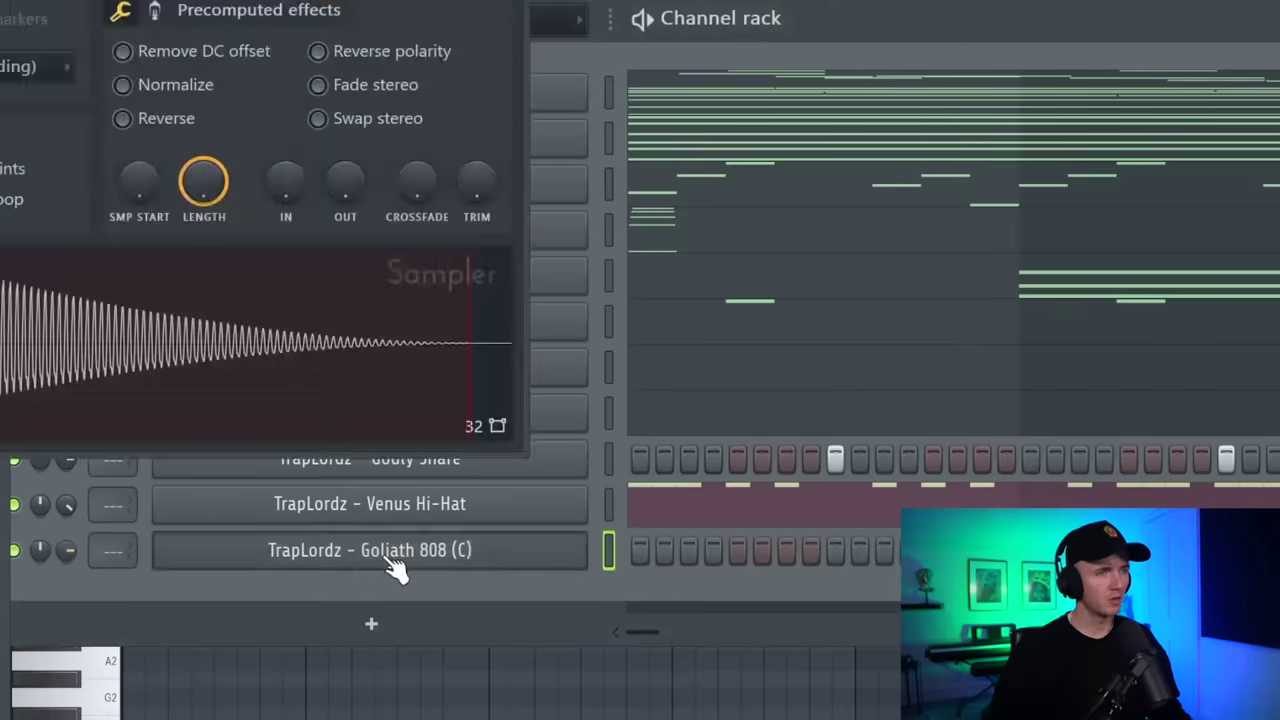
# Step: Fade out the Goliath 808's tail in the Sampler and draw four D#5 808 notes
pyautogui.moveTo(748, 438); pyautogui.dragTo(748, 420)
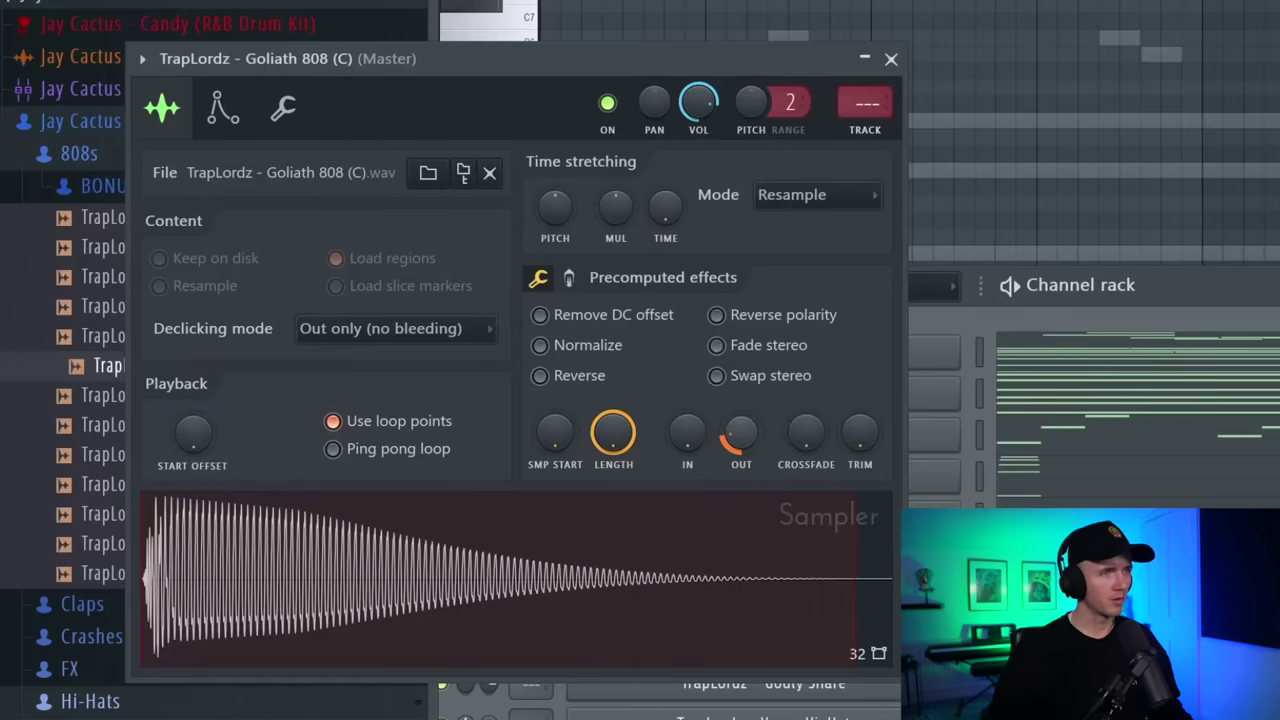
pyautogui.moveTo(522, 578); pyautogui.dragTo(514, 556)
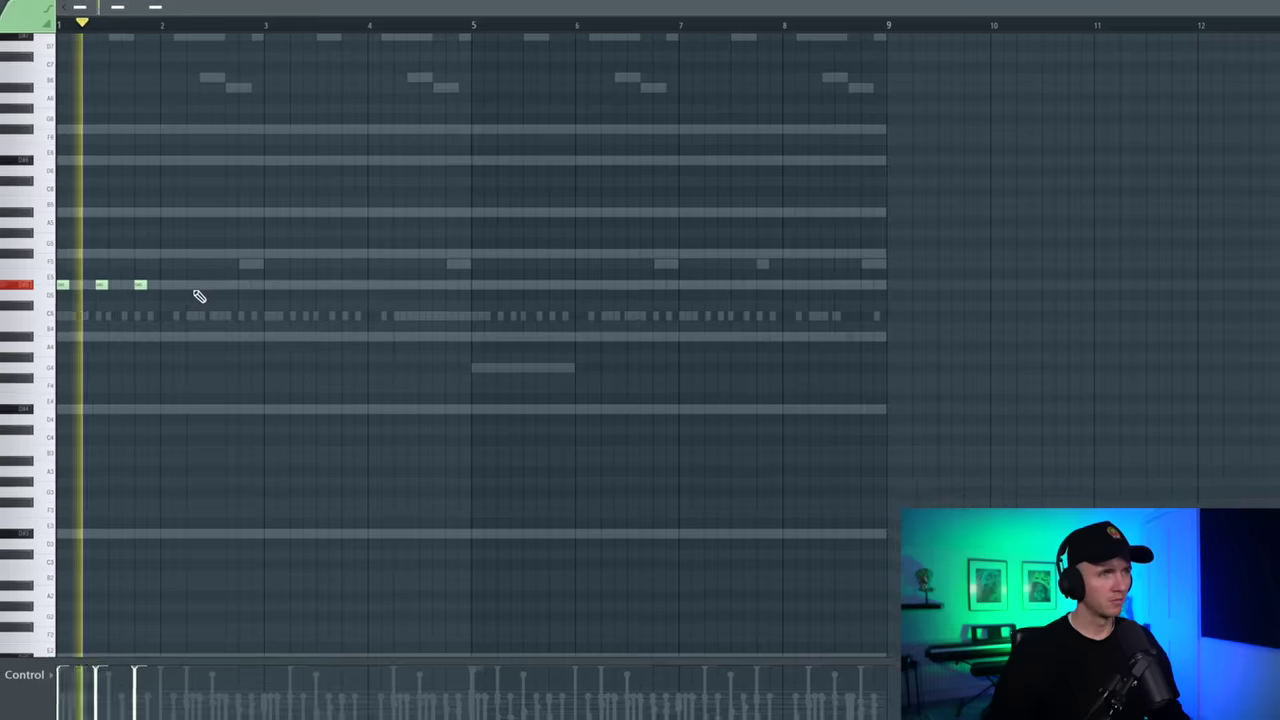
pyautogui.click(840, 410)
pyautogui.click(285, 294)
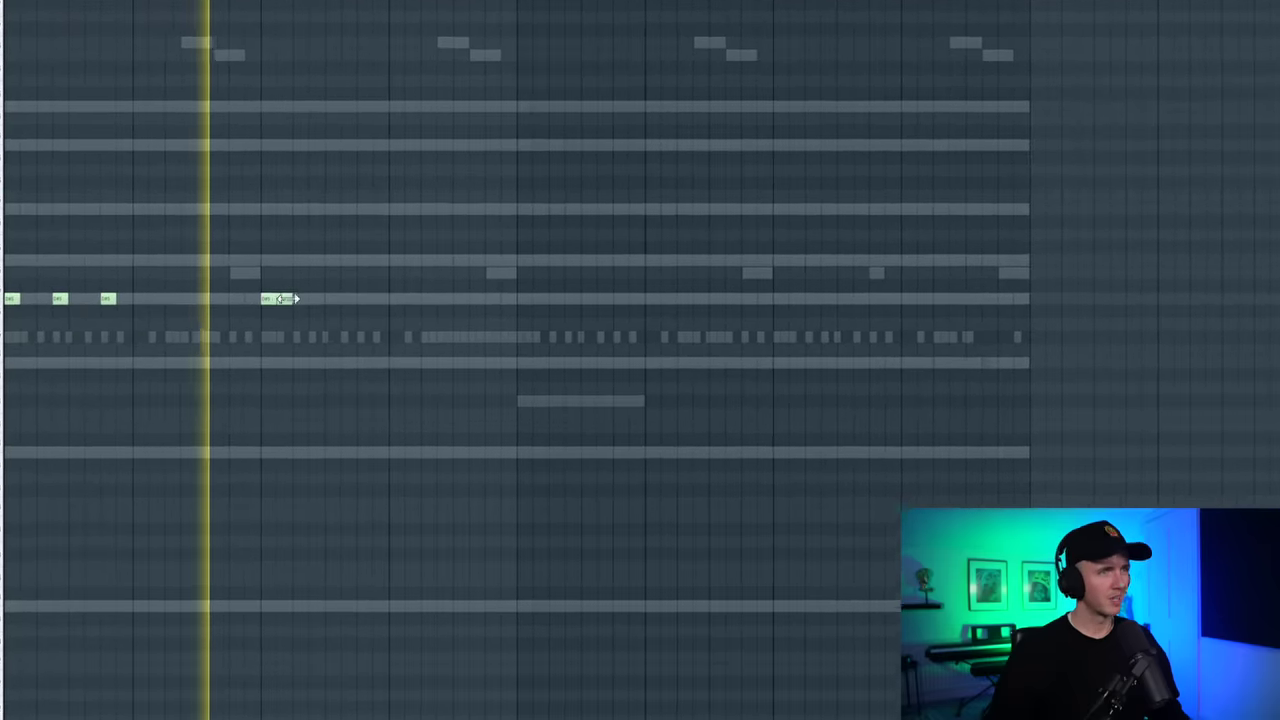
pyautogui.click(314, 294)
pyautogui.click(352, 294)
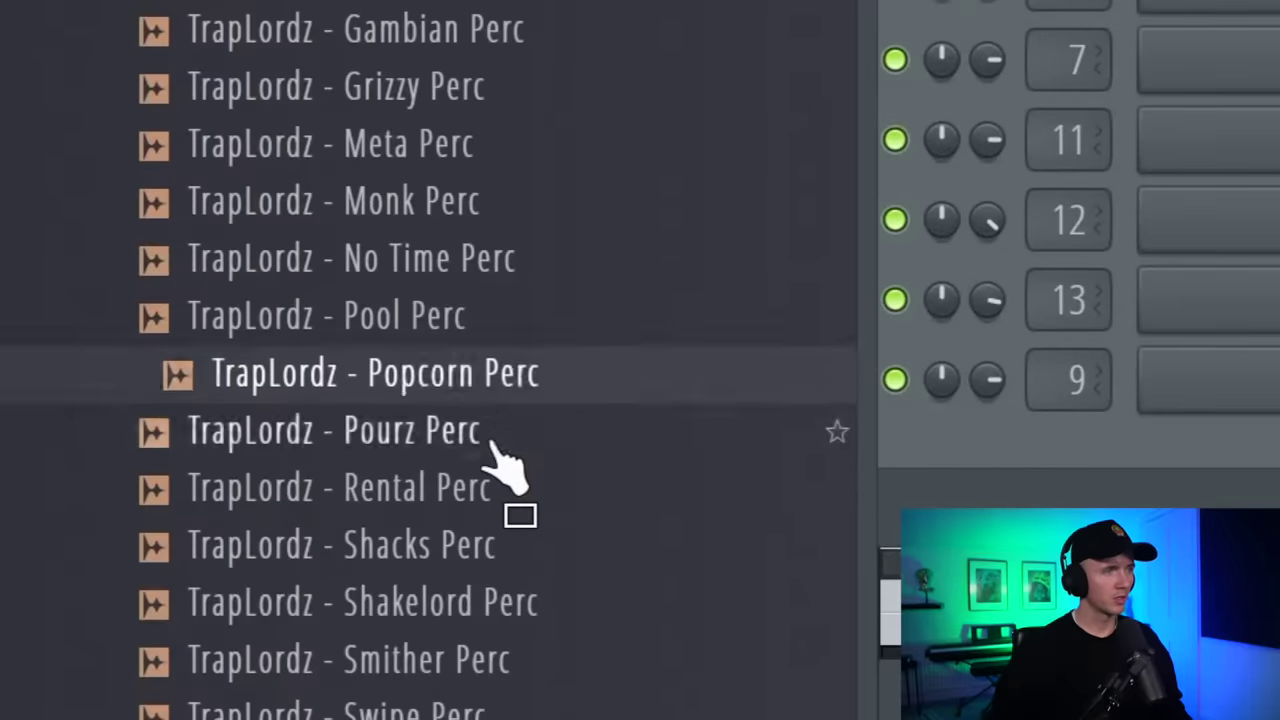
# Step: Add the Rental Perc channel and place hits in the Swipe Perc pattern
pyautogui.moveTo(497, 455); pyautogui.dragTo(636, 474)
pyautogui.click(1085, 525)
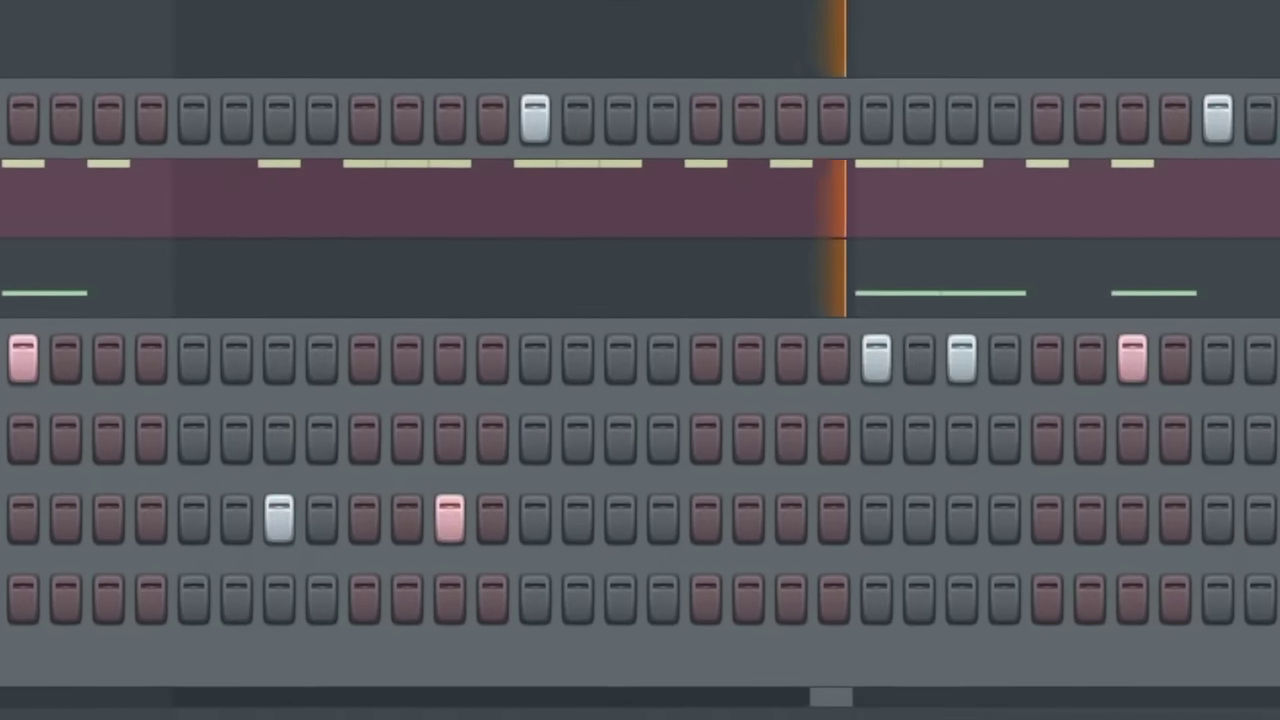
pyautogui.click(1262, 515)
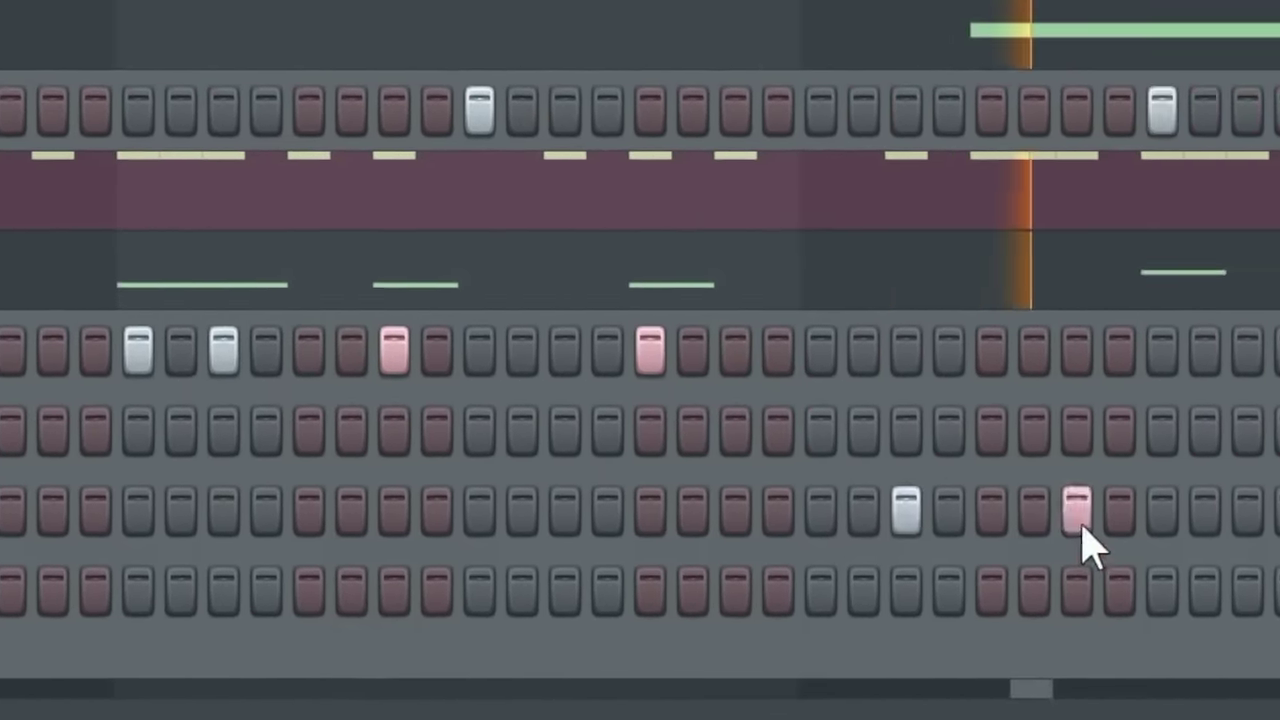
# Step: Add a Circus Open Hat hit on step 13 and reverse Circus Open Hat #2
pyautogui.moveTo(420, 203); pyautogui.dragTo(615, 450)
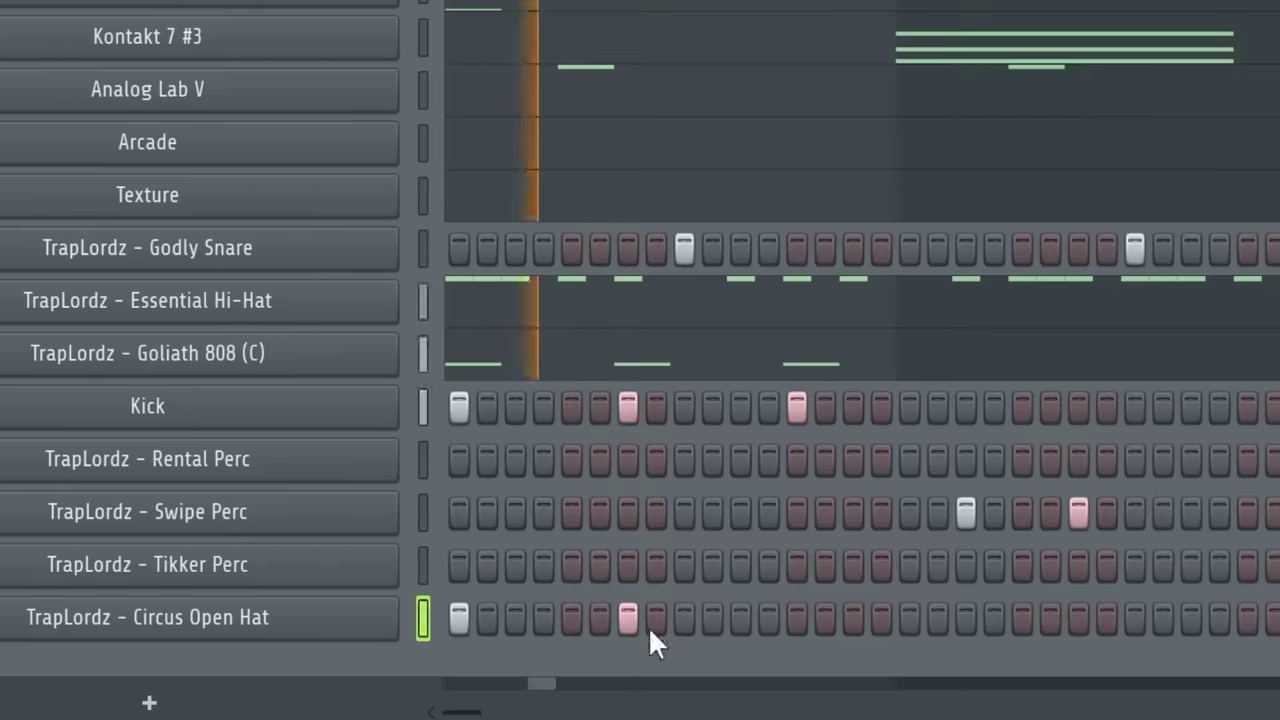
pyautogui.click(799, 618)
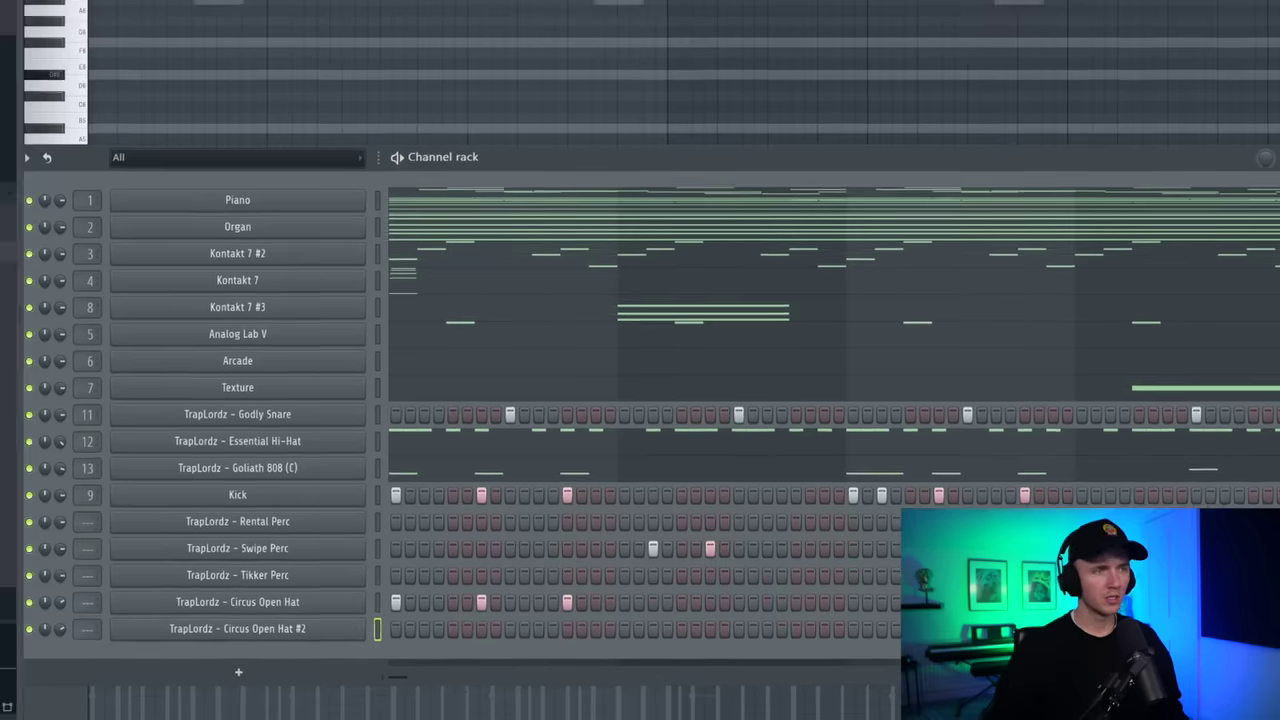
pyautogui.click(201, 608)
pyautogui.click(289, 256)
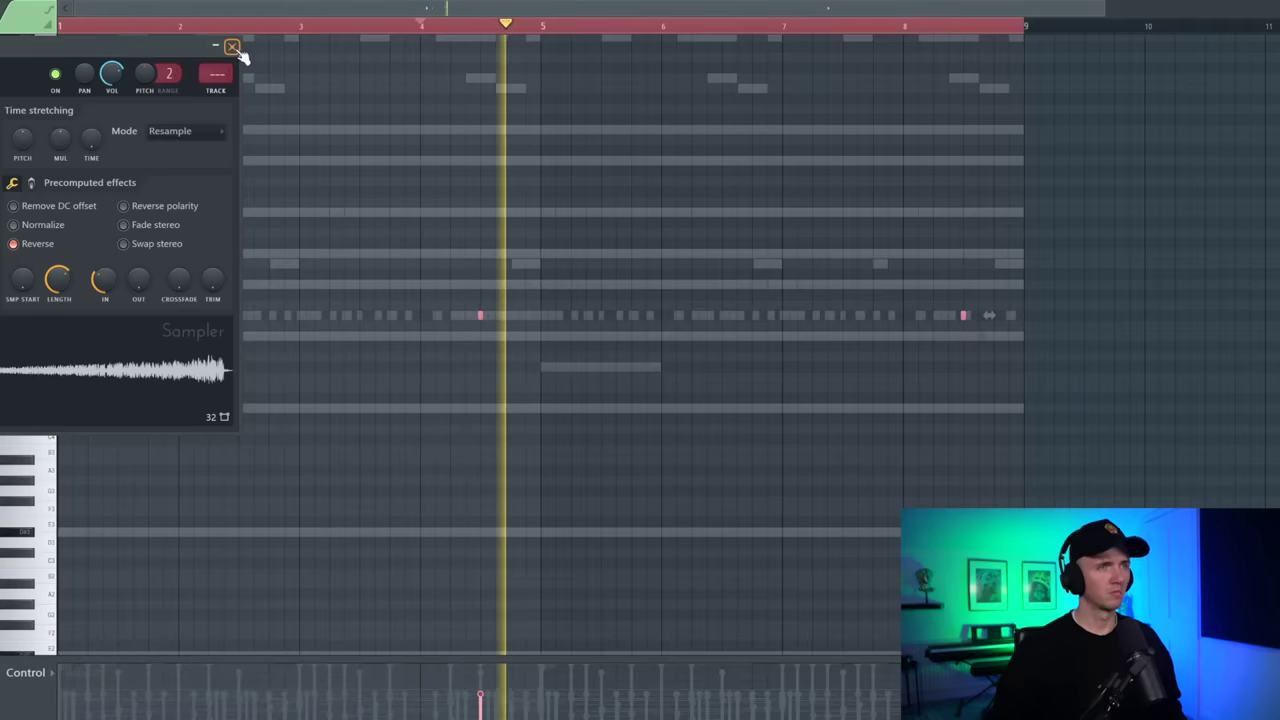
# Step: Close the open hat's sample settings and lengthen the short F4 melody note
pyautogui.click(232, 47)
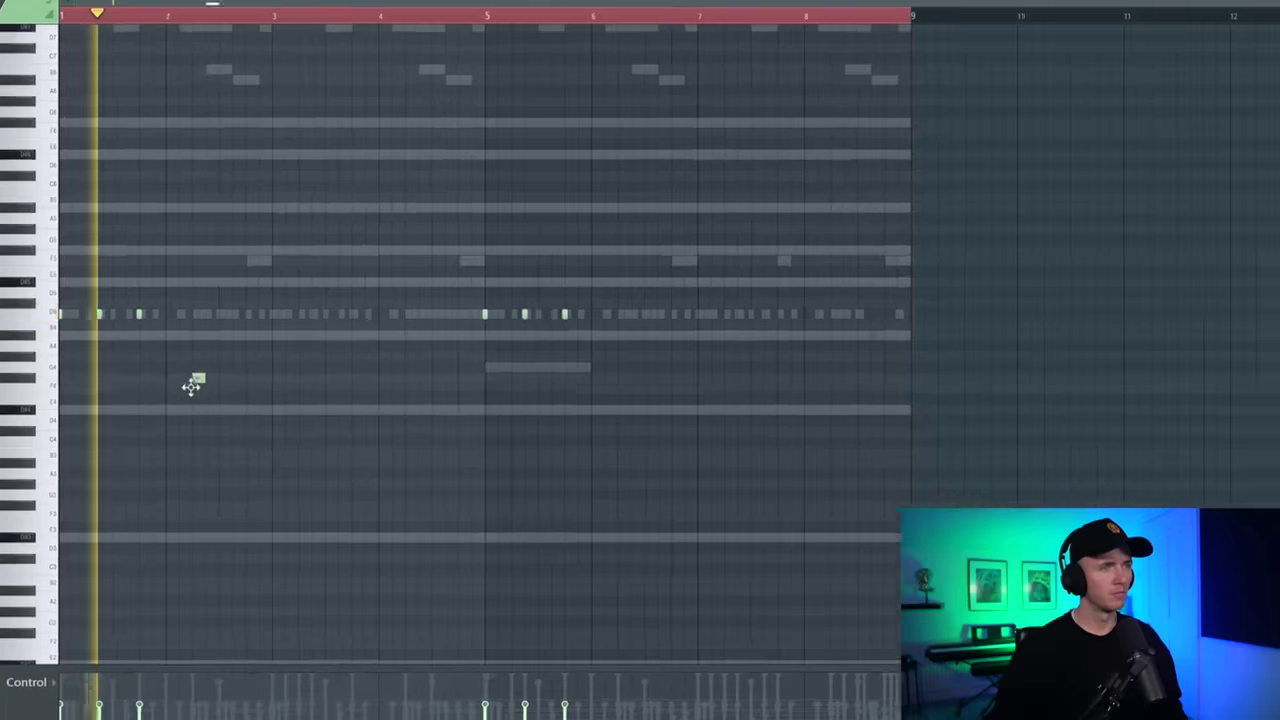
pyautogui.moveTo(199, 389); pyautogui.dragTo(601, 387)
pyautogui.scroll(3, 601, 387)
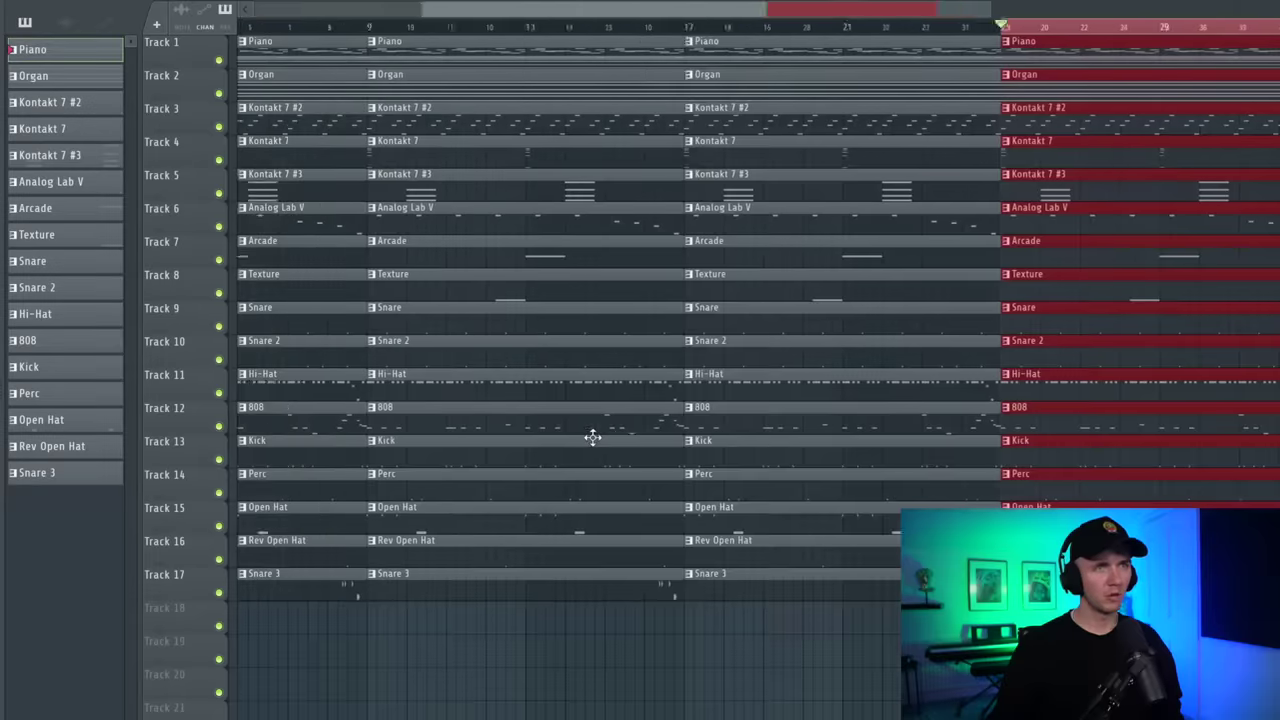
# Step: Delete the intro Open Hat and Perc clips, then place a new short note in the pattern
pyautogui.scroll(-4, 580, 434)
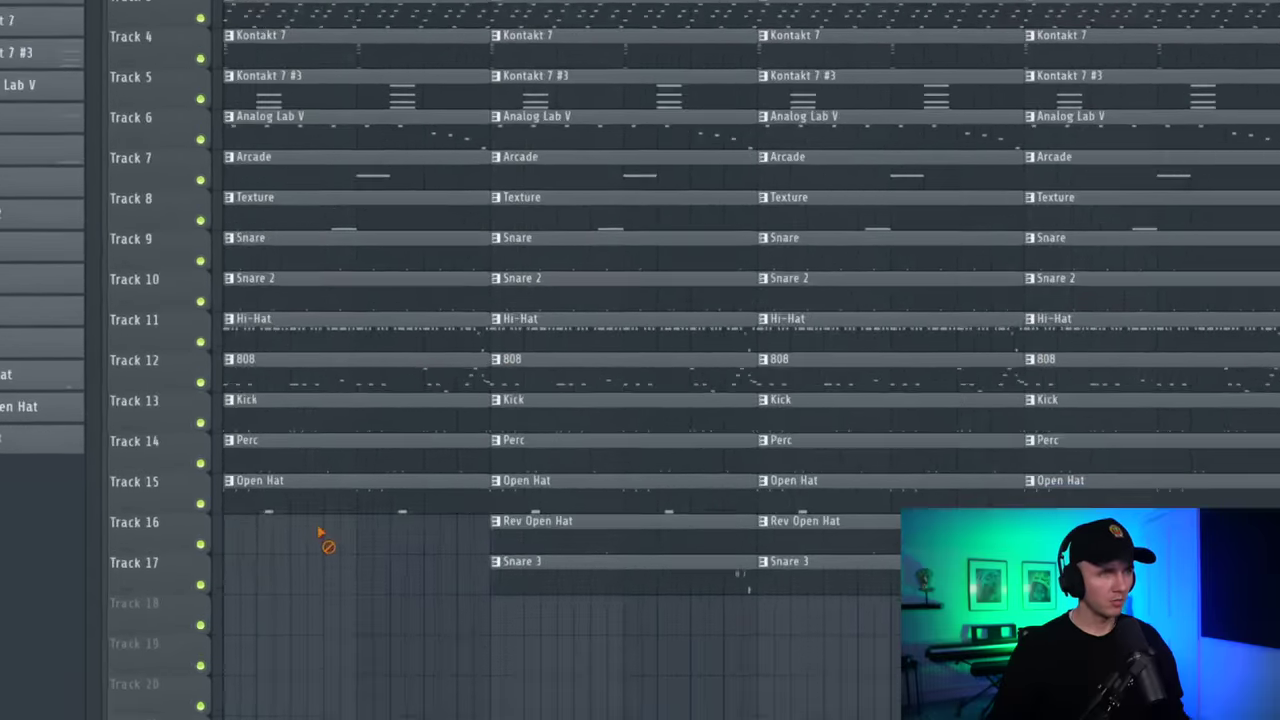
pyautogui.rightClick(312, 490)
pyautogui.rightClick(306, 452)
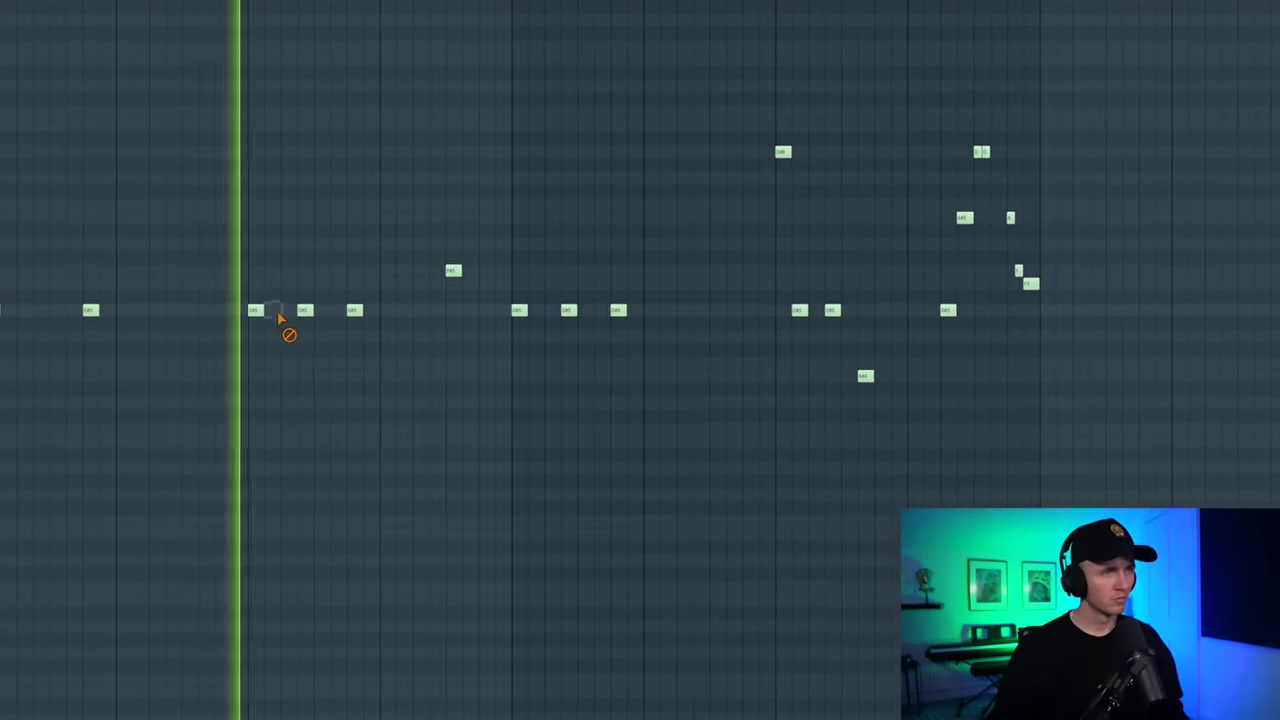
pyautogui.click(445, 340)
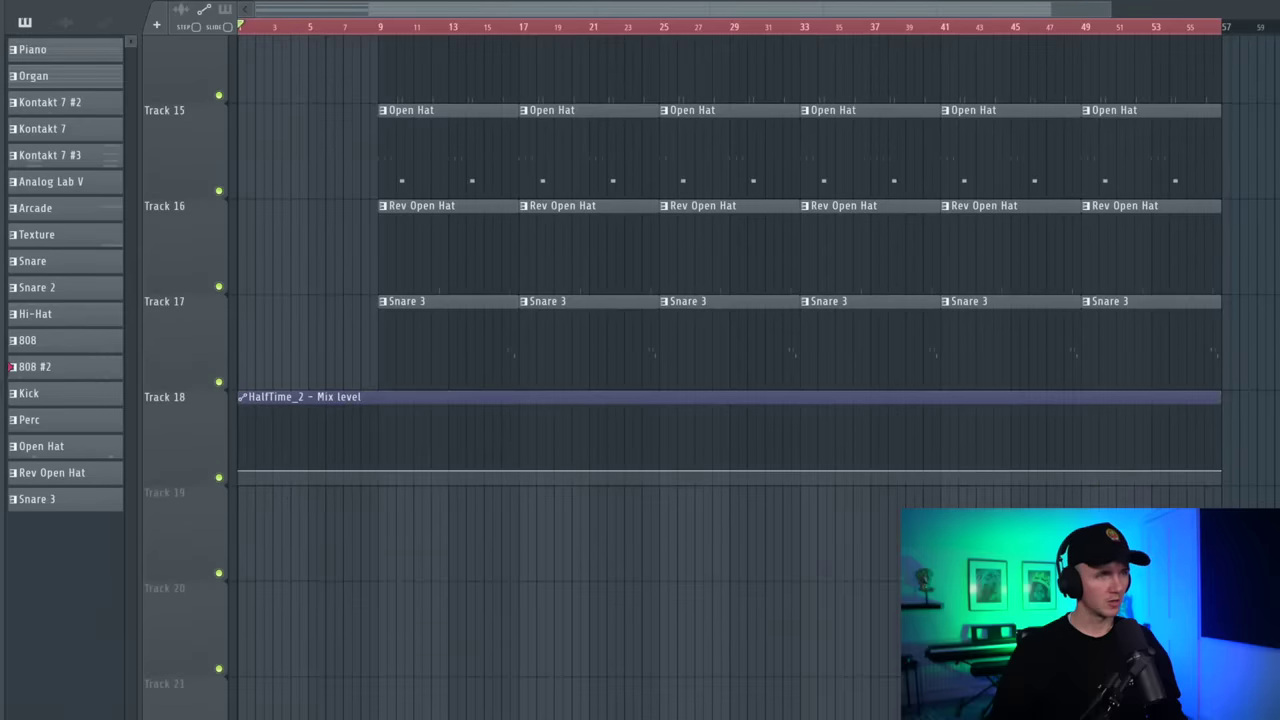
# Step: Hold the HalfTime_2 Mix level high until bar 9 and play the arrangement
pyautogui.moveTo(246, 476); pyautogui.dragTo(378, 466)
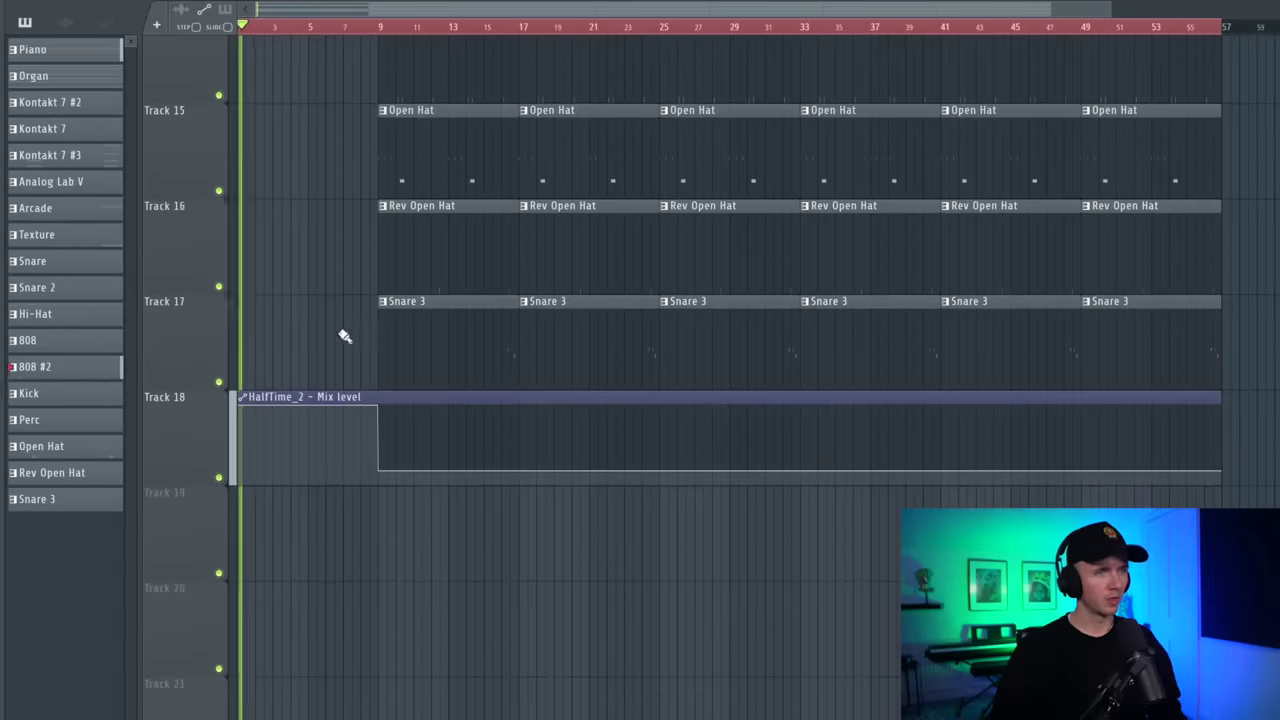
pyautogui.press('space')
pyautogui.scroll(-4, 345, 336)
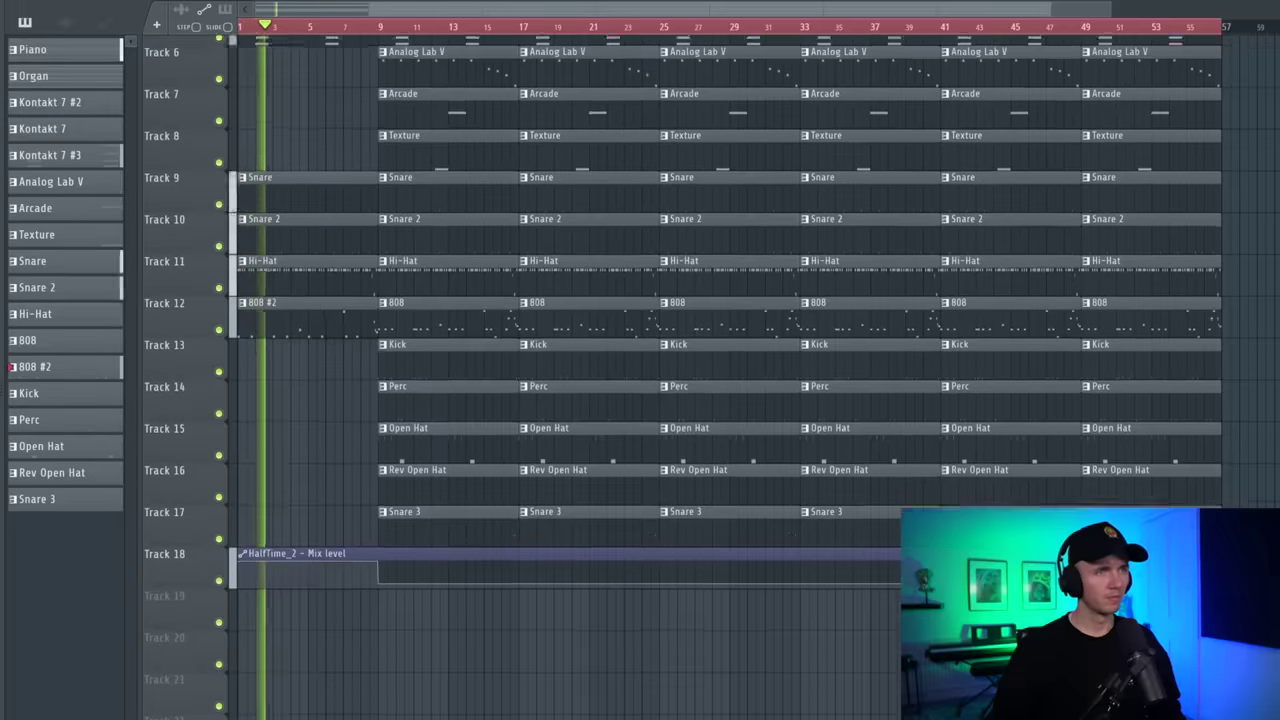
pyautogui.scroll(5, 313, 303)
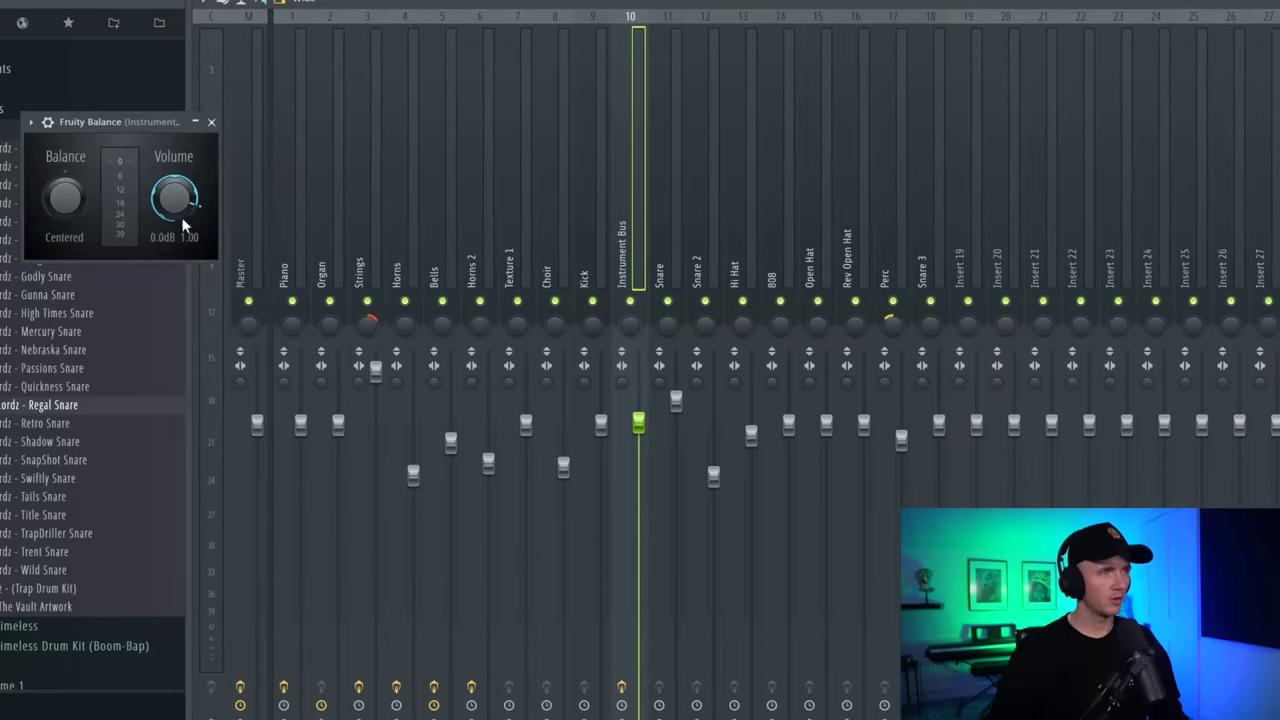
# Step: Create an automation clip from the Fruity Balance Volume knob on Track 19
pyautogui.rightClick(180, 210)
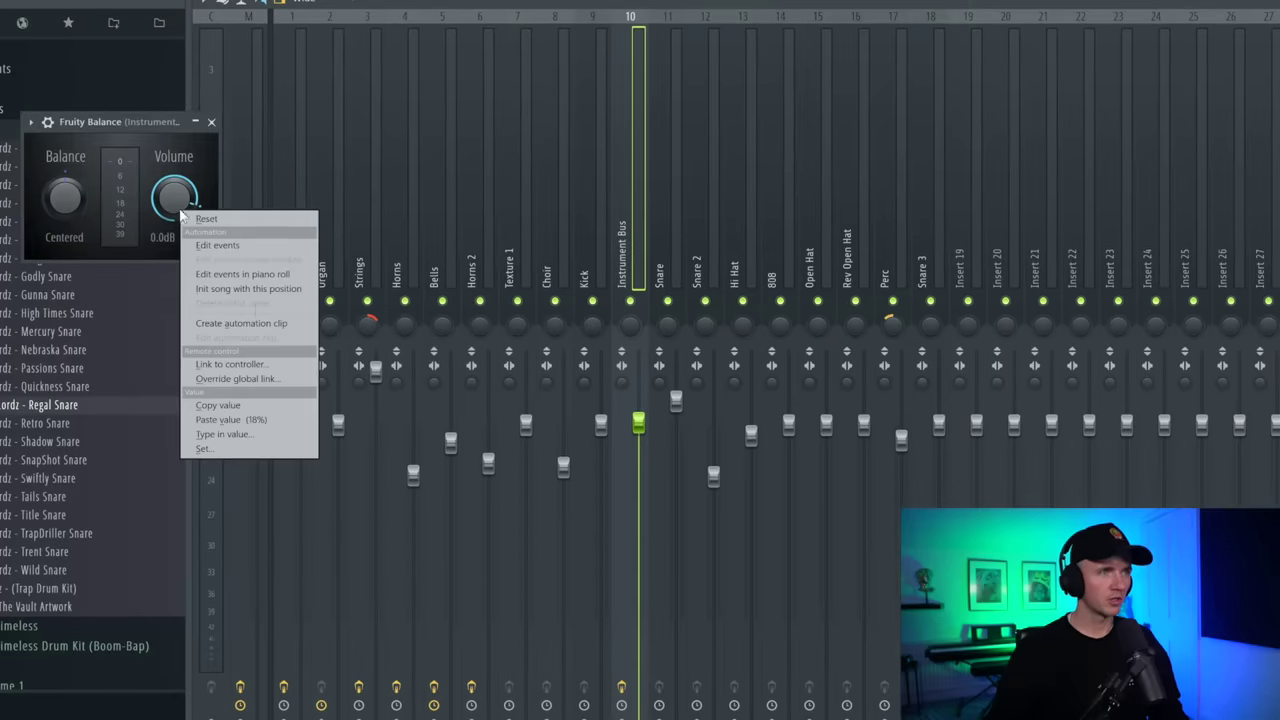
pyautogui.click(257, 325)
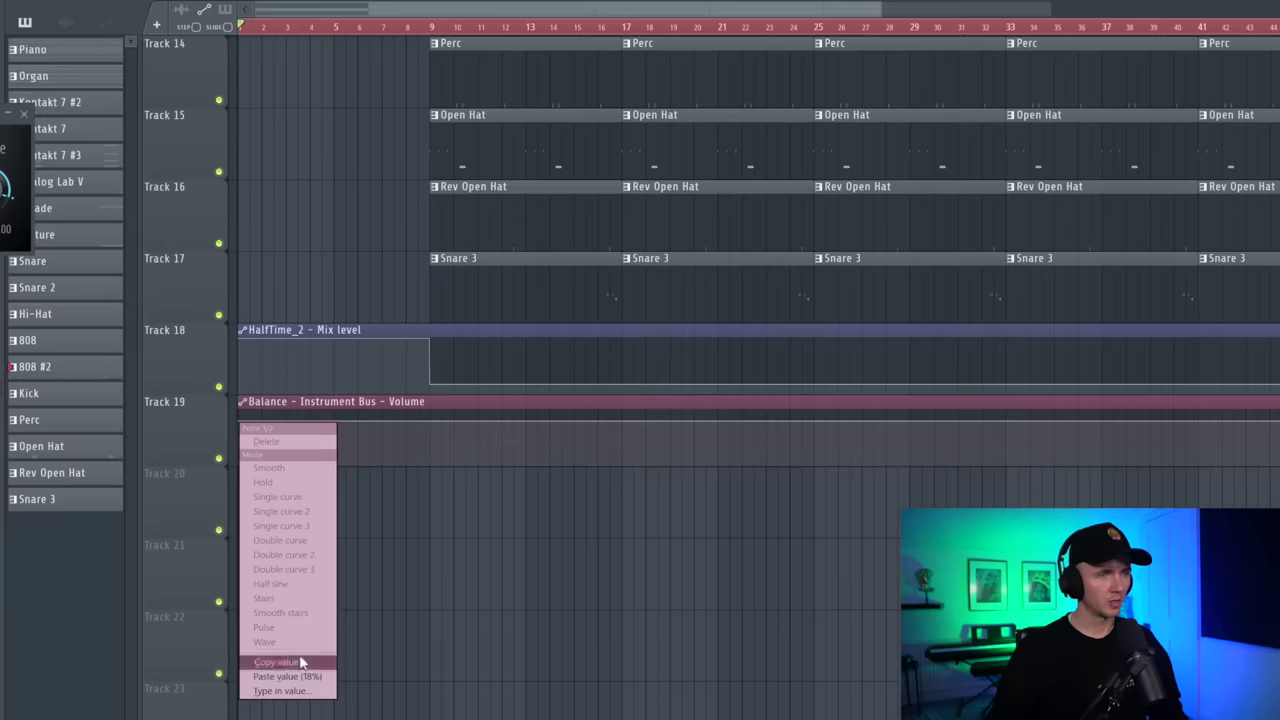
pyautogui.click(300, 663)
# Step: Delete the extra automation point, make the first segment a Single curve ramp, and play it back
pyautogui.rightClick(435, 427)
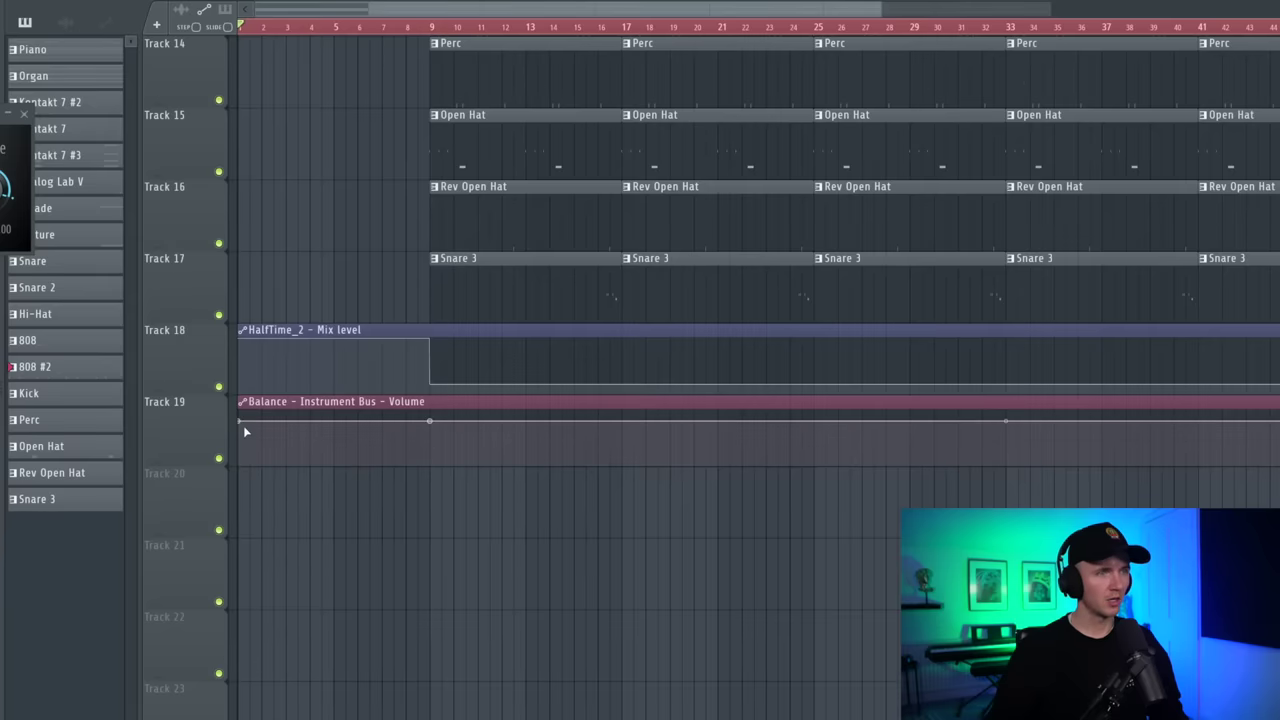
pyautogui.rightClick(430, 424)
pyautogui.click(440, 497)
pyautogui.press('space')
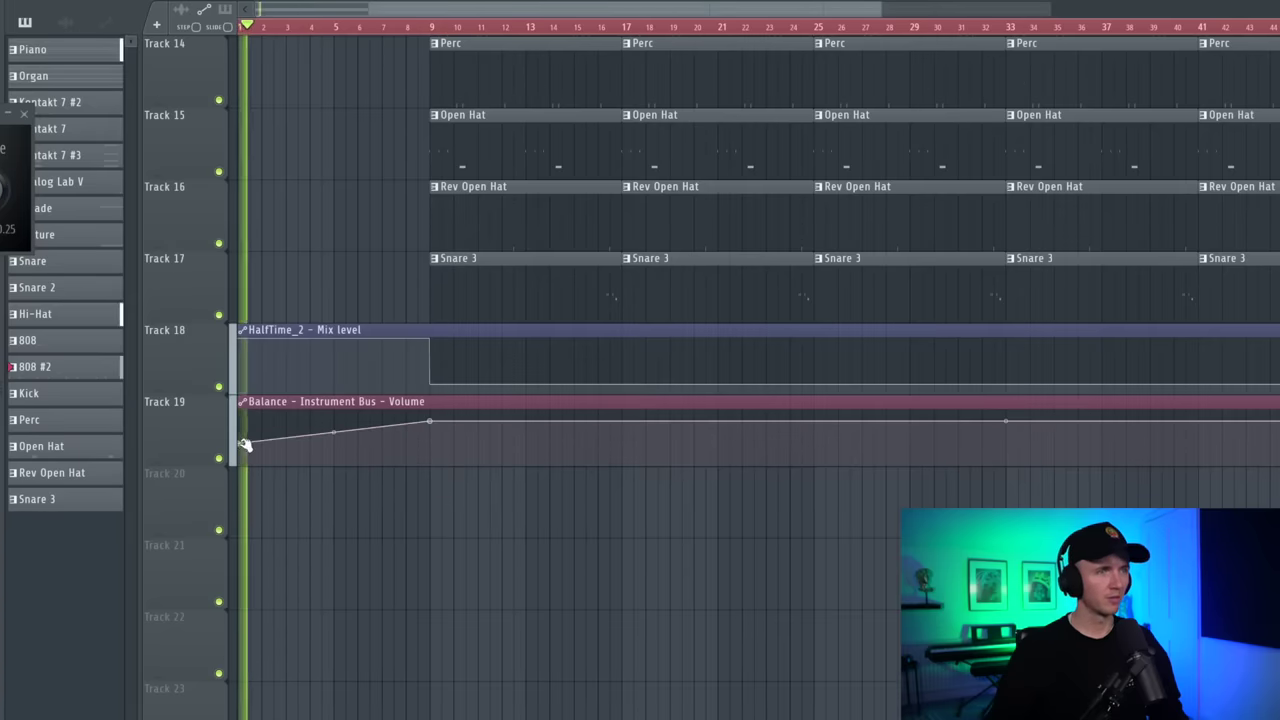
pyautogui.scroll(5, 394, 251)
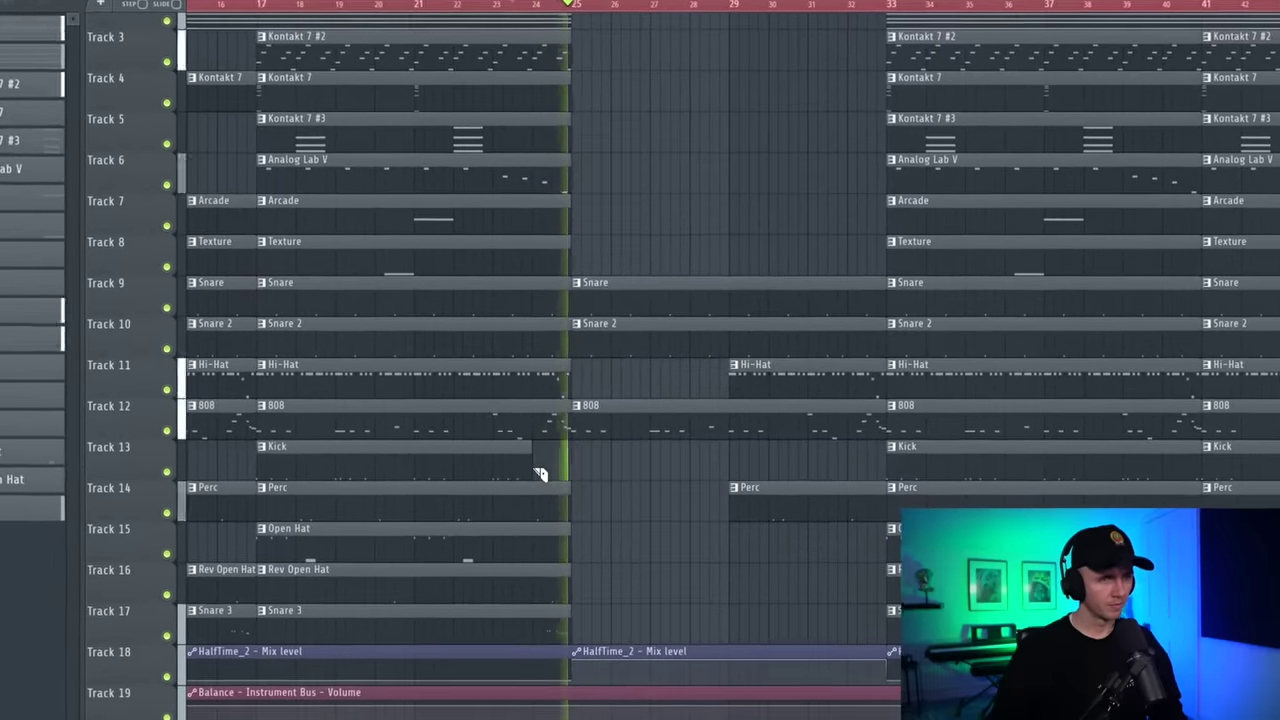
# Step: Play from around bar 49 and delete the Perc and Kick clips there
pyautogui.scroll(-2, 595, 446)
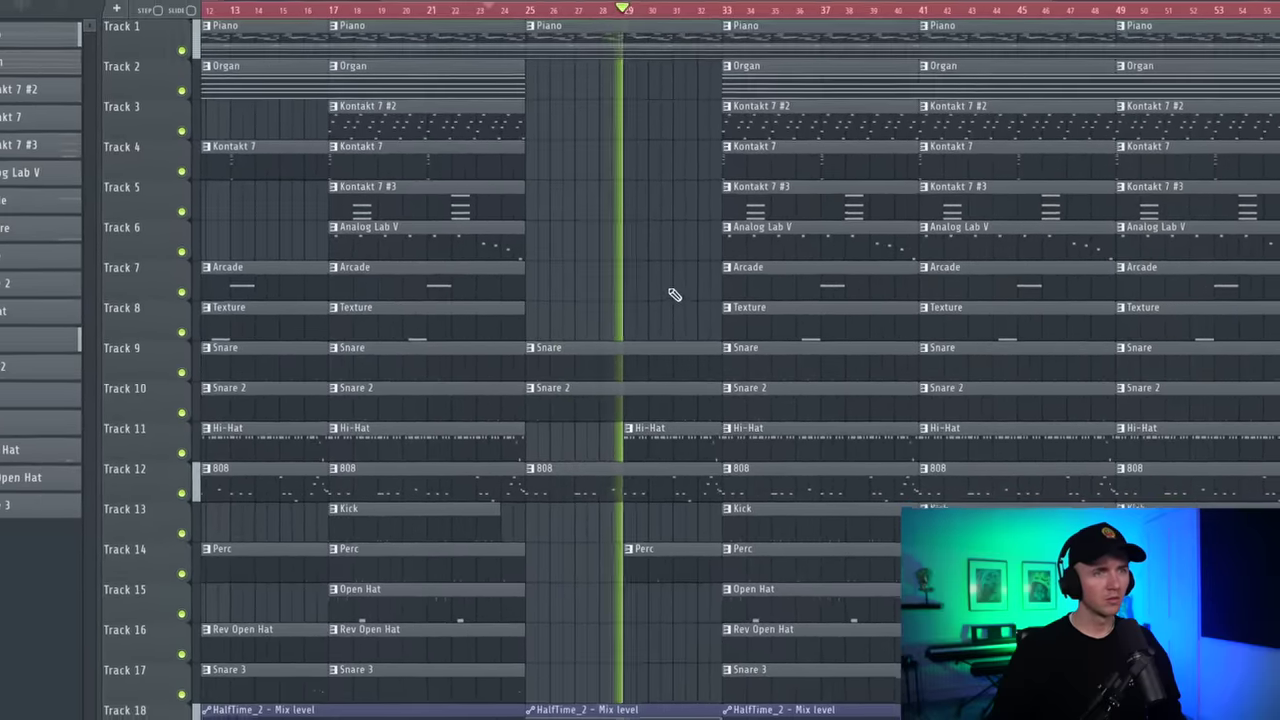
pyautogui.scroll(2, 527, 179)
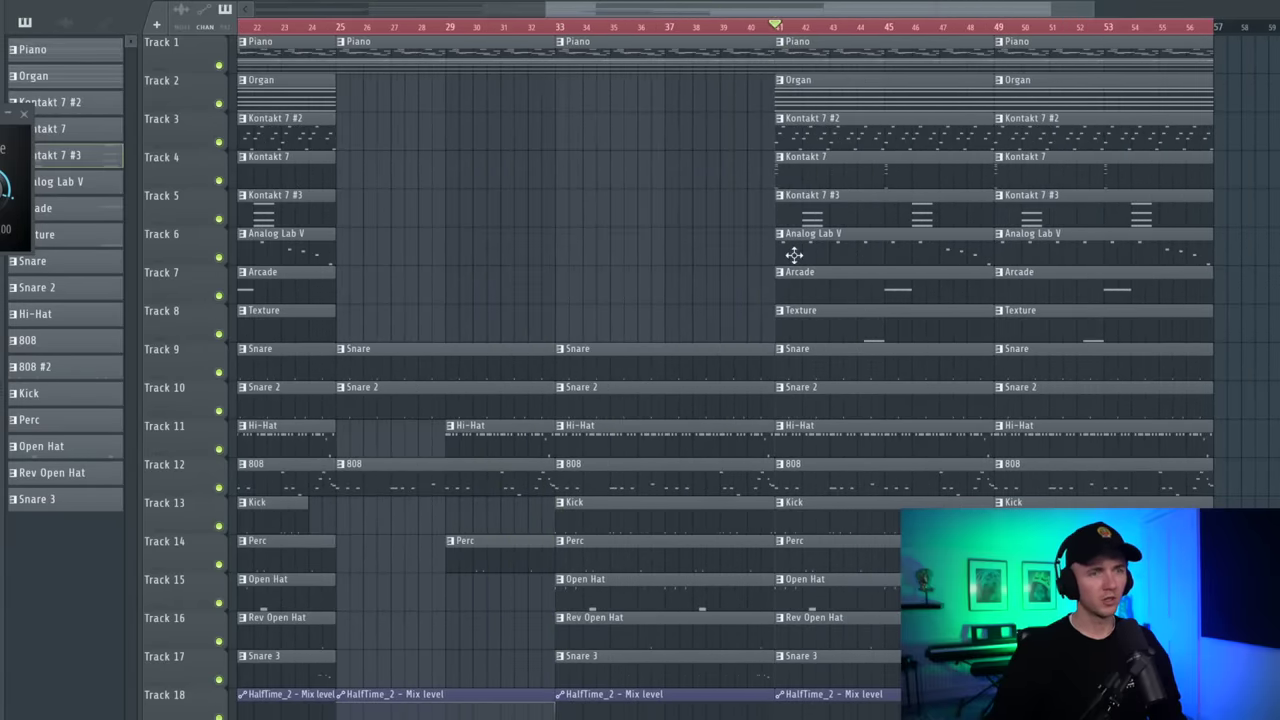
pyautogui.scroll(-2, 790, 260)
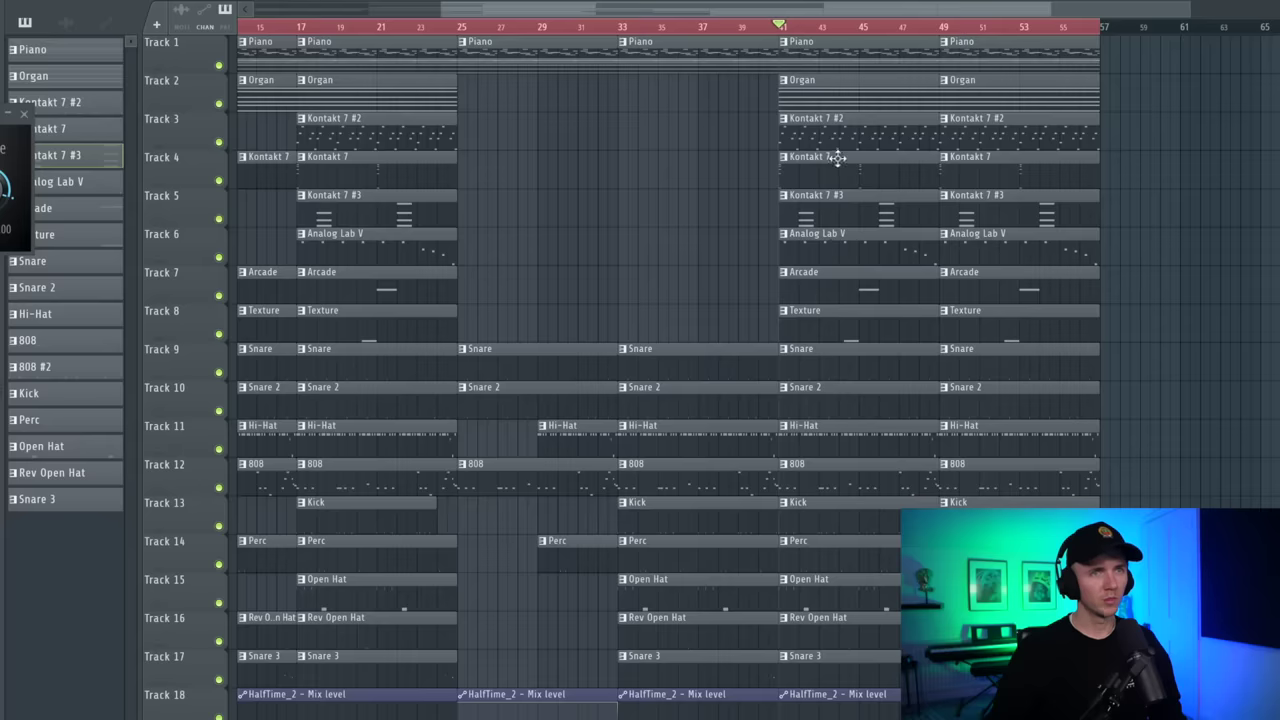
pyautogui.scroll(-3, 647, 650)
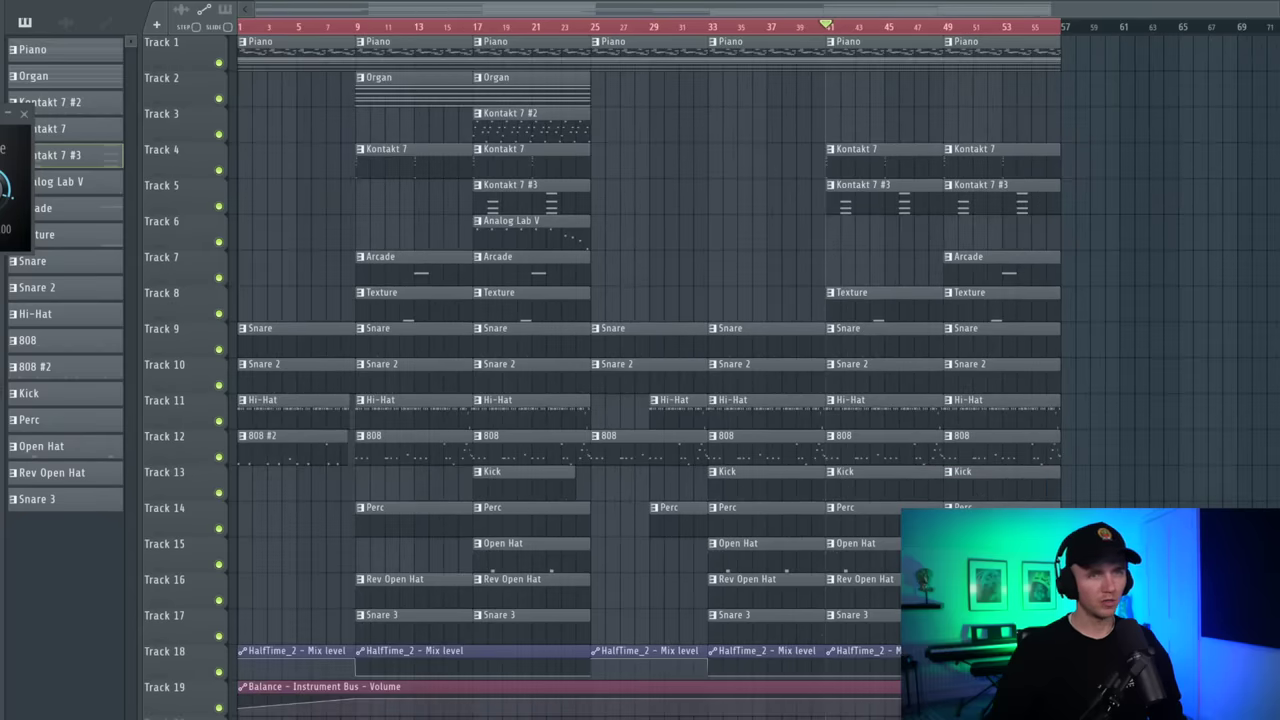
pyautogui.scroll(3, 839, 619)
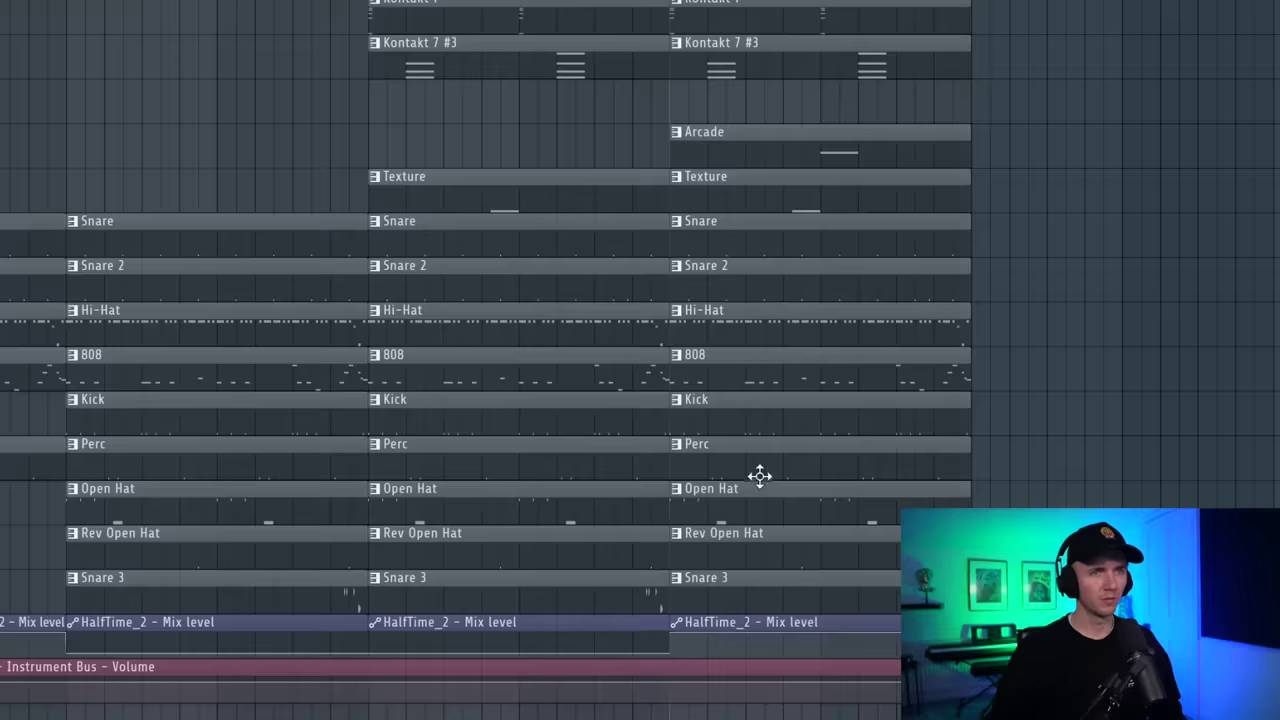
pyautogui.press('space')
pyautogui.rightClick(857, 470)
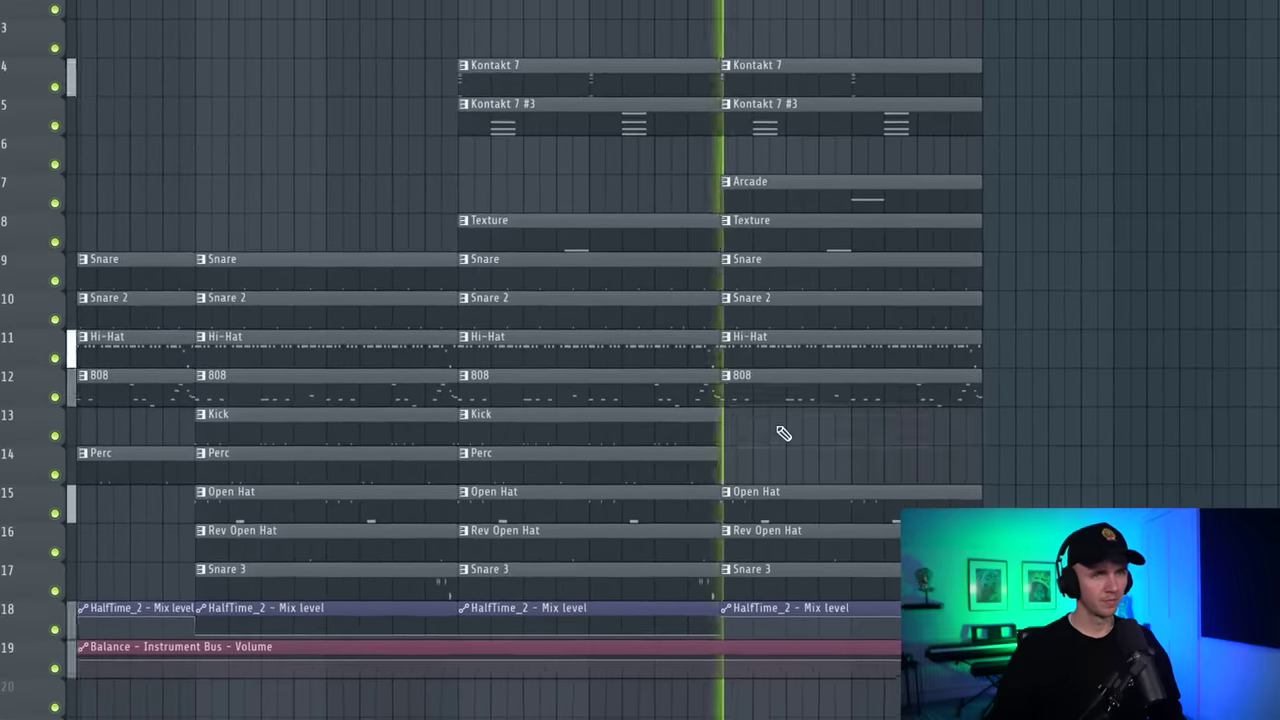
pyautogui.rightClick(708, 436)
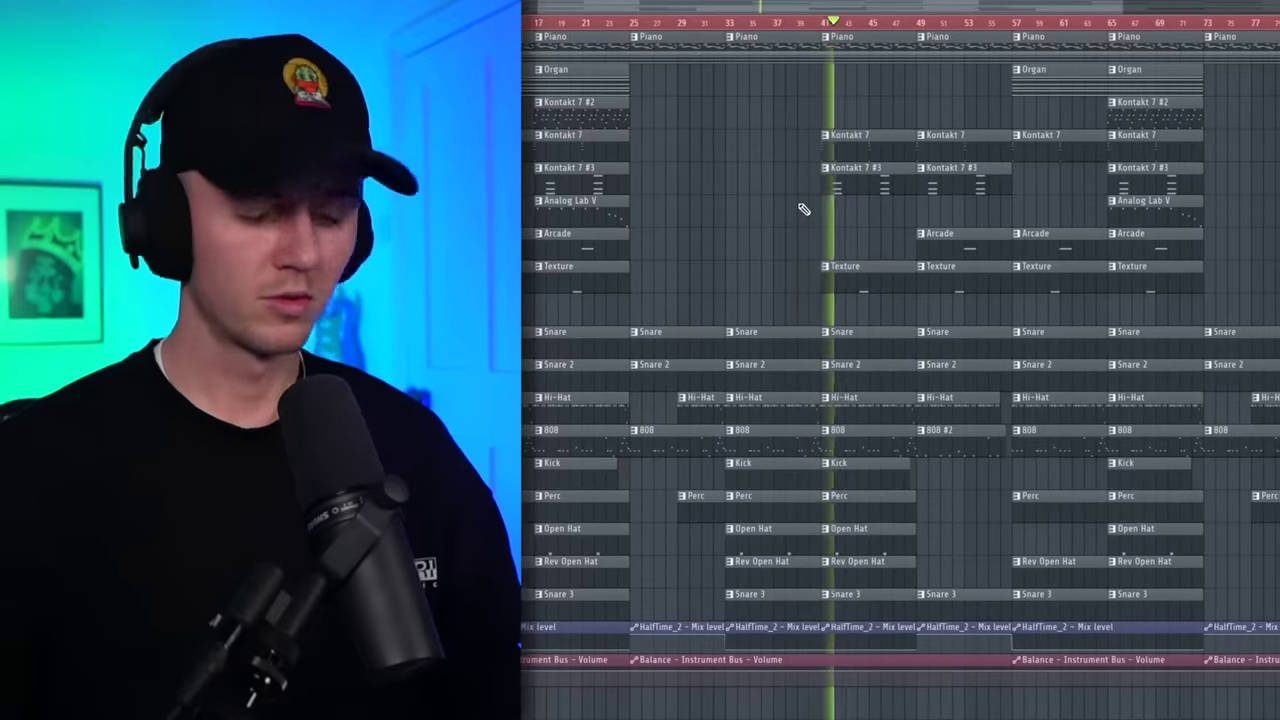
pyautogui.scroll(-3, 802, 209)
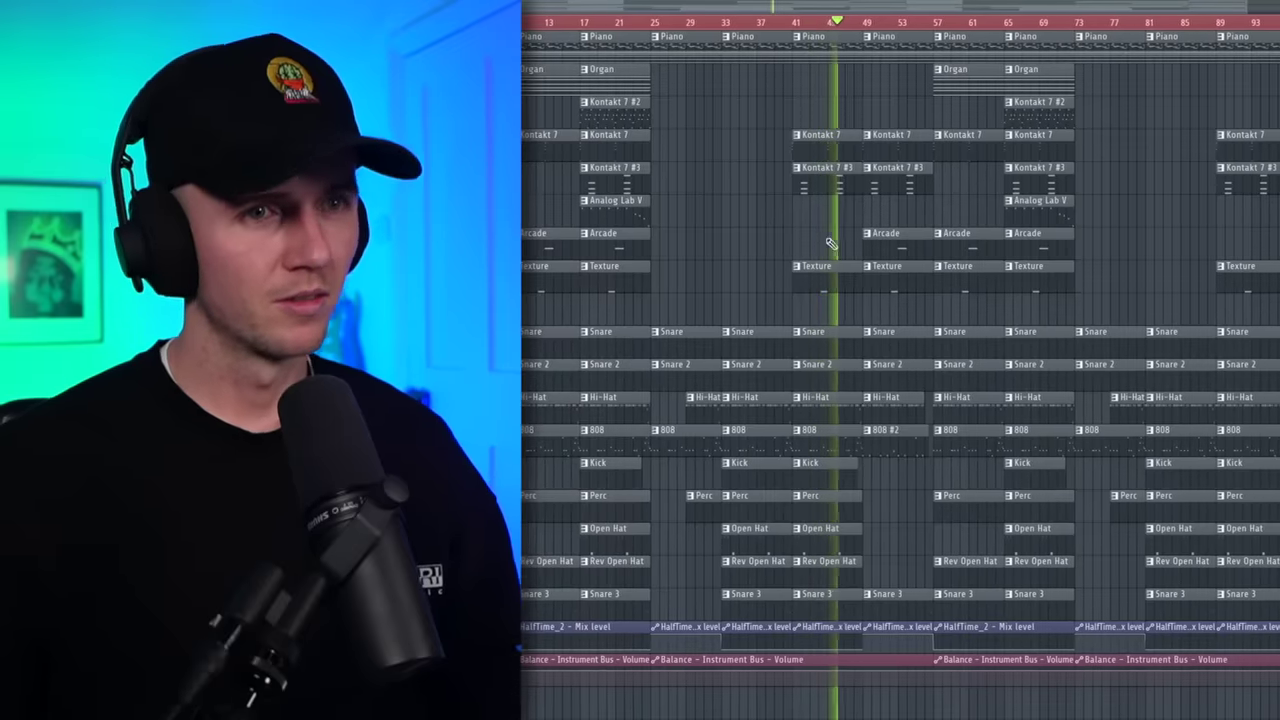
pyautogui.scroll(3, 896, 396)
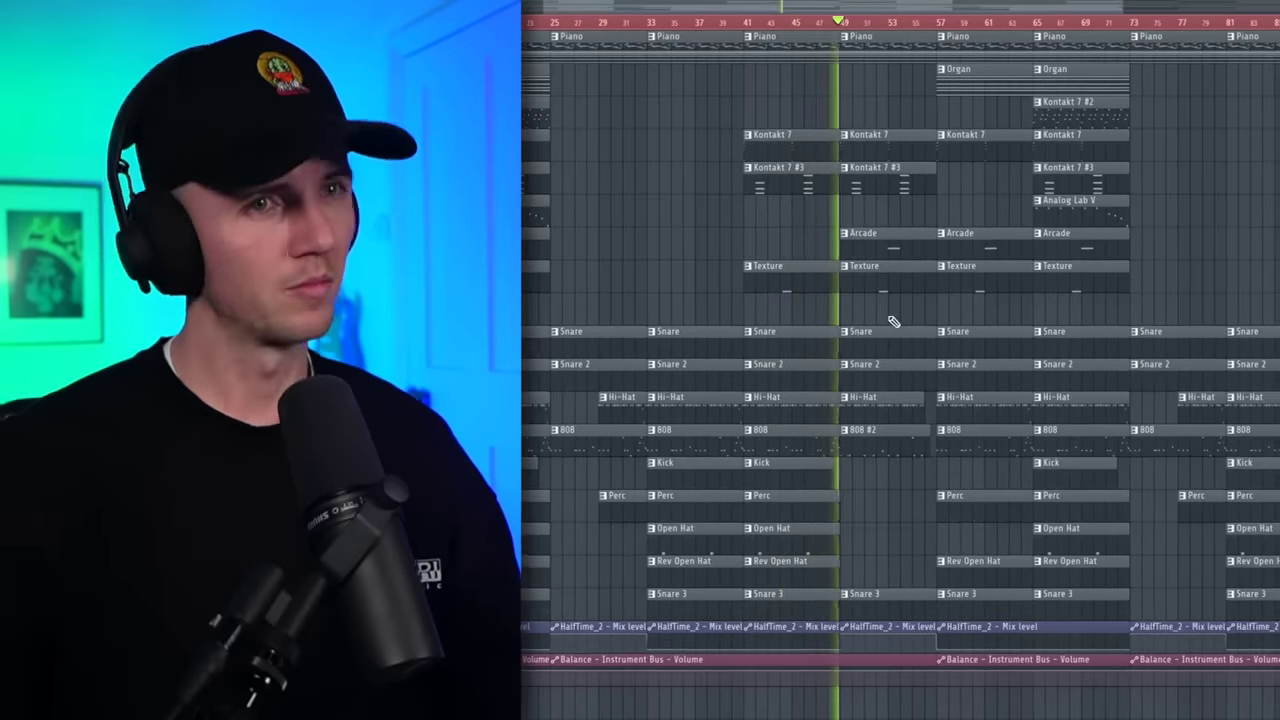
pyautogui.scroll(4, 890, 480)
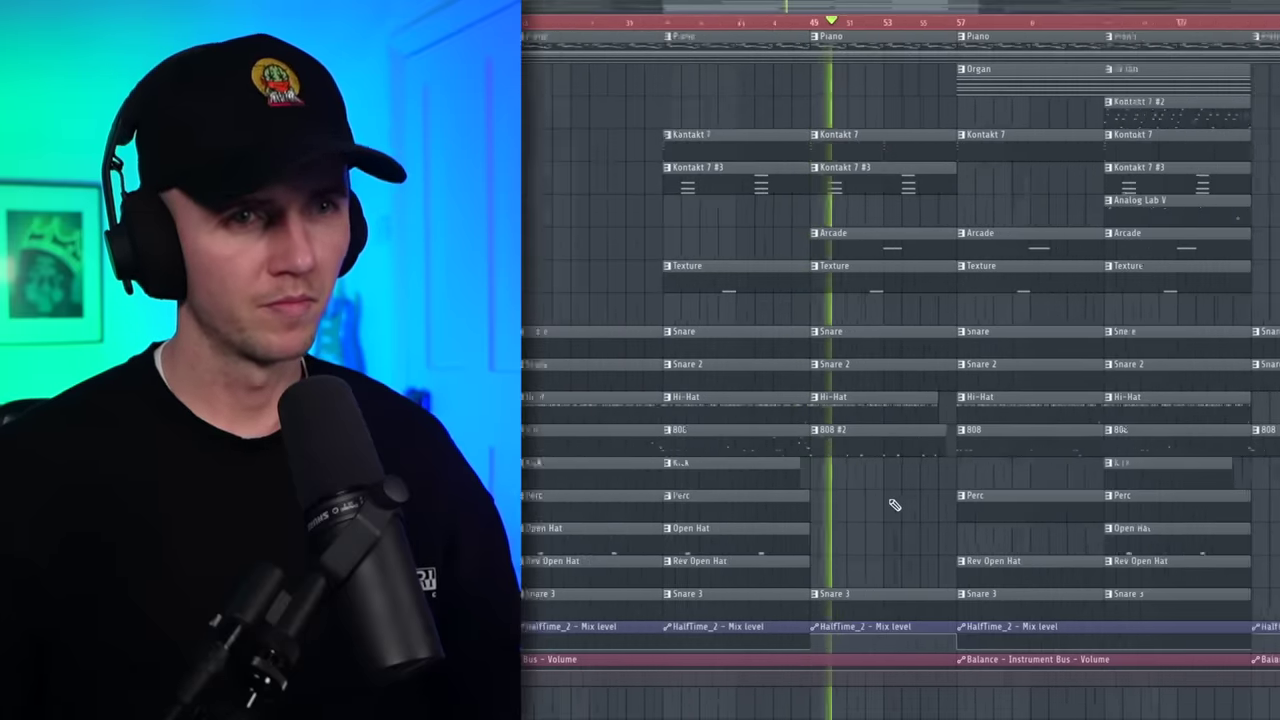